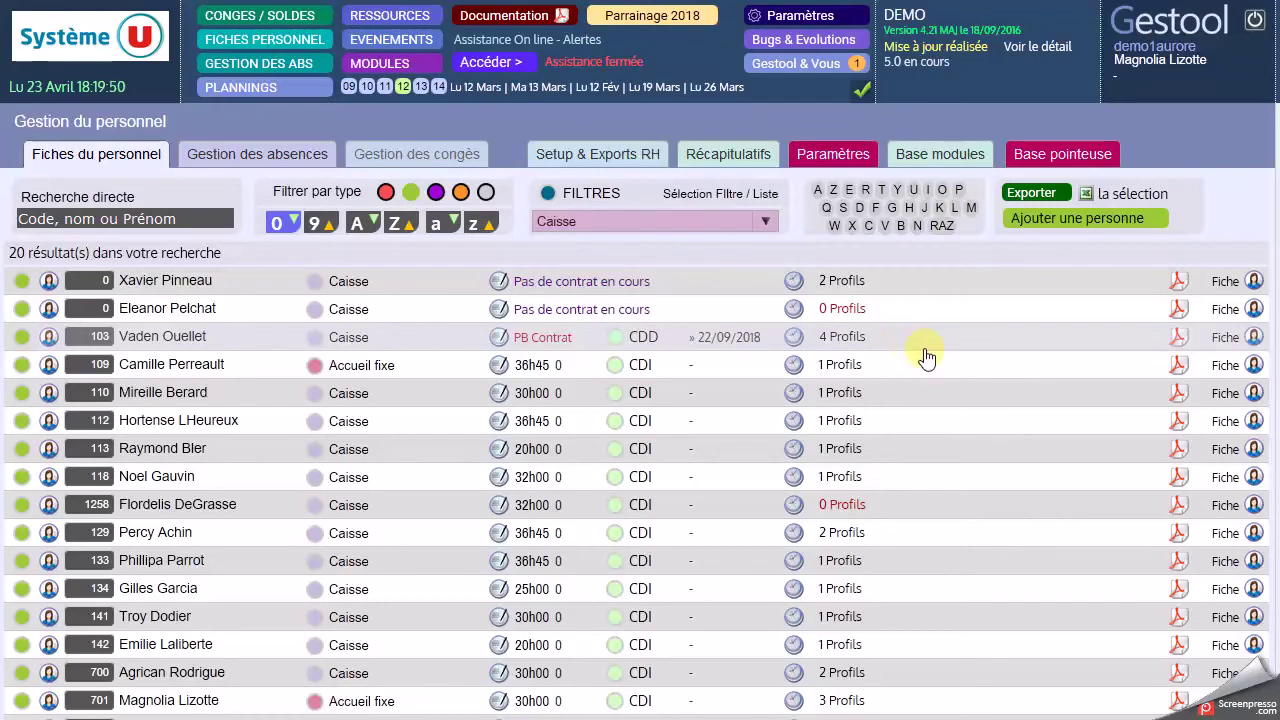
Open the fourth listed employee's record and view the administrative information and the HR working-time data.
click(168, 362)
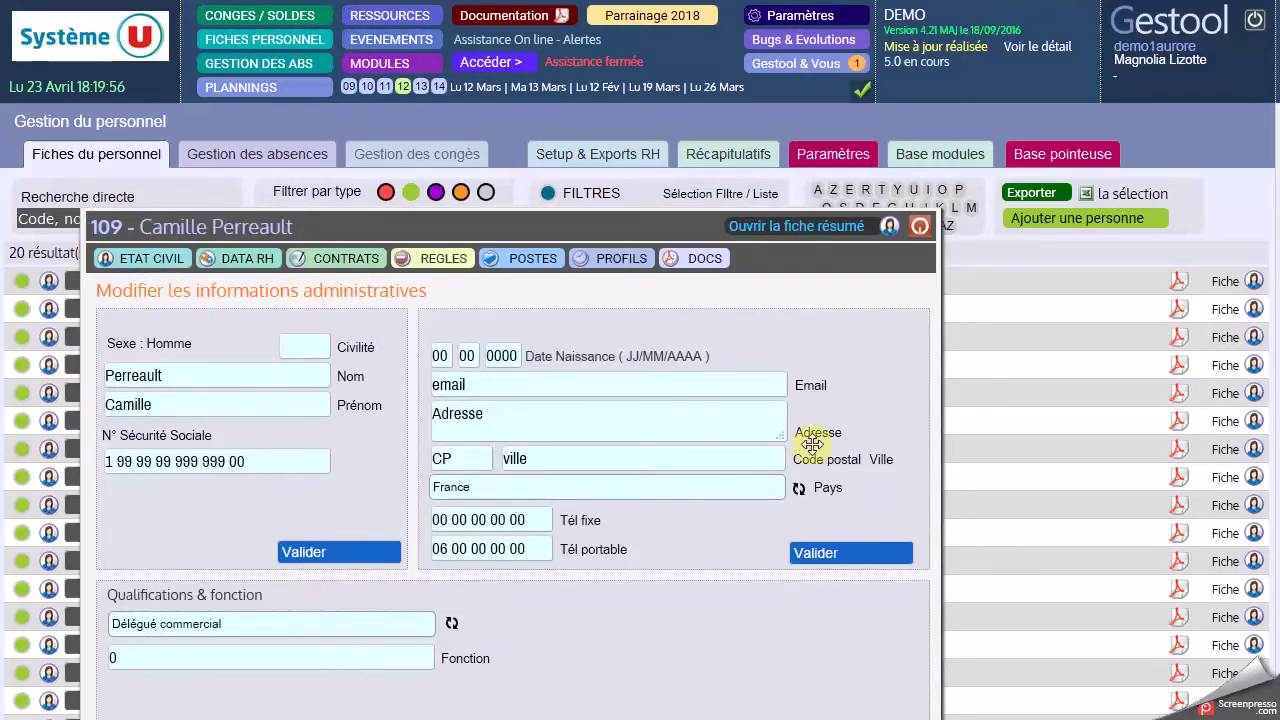
drag(687, 226, 752, 177)
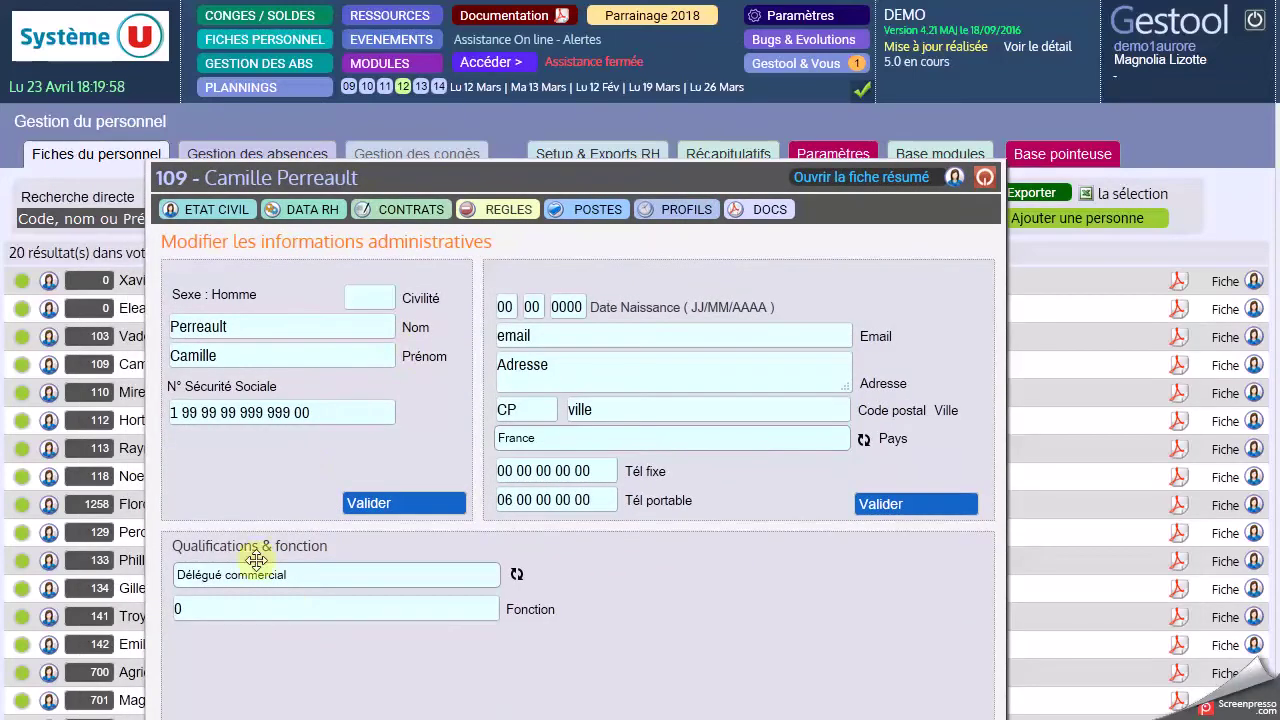
click(292, 213)
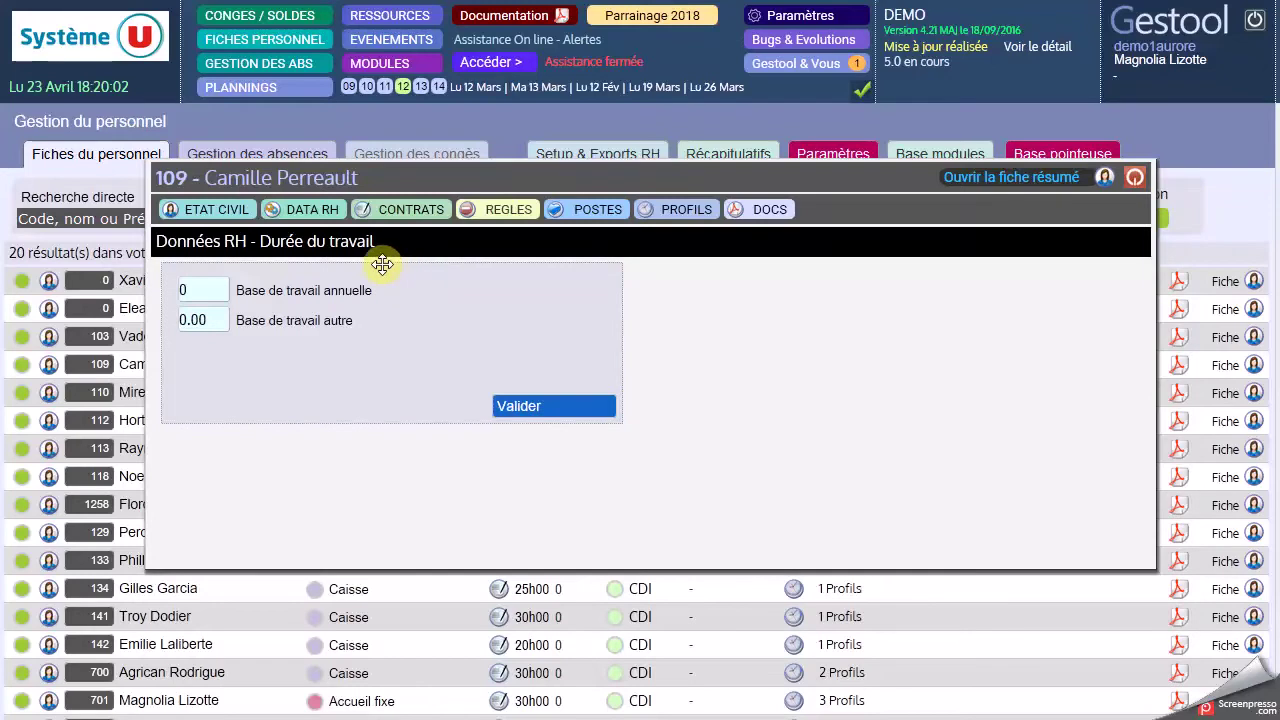
drag(352, 177, 311, 175)
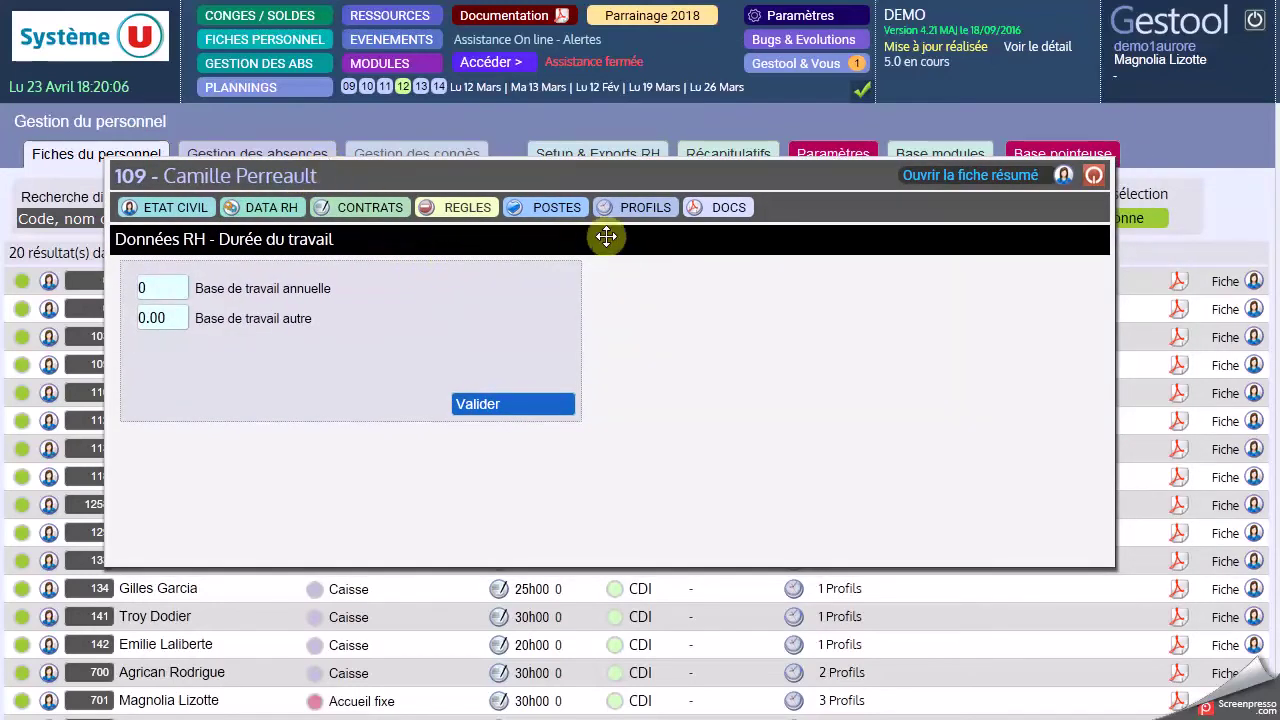
drag(642, 175, 722, 171)
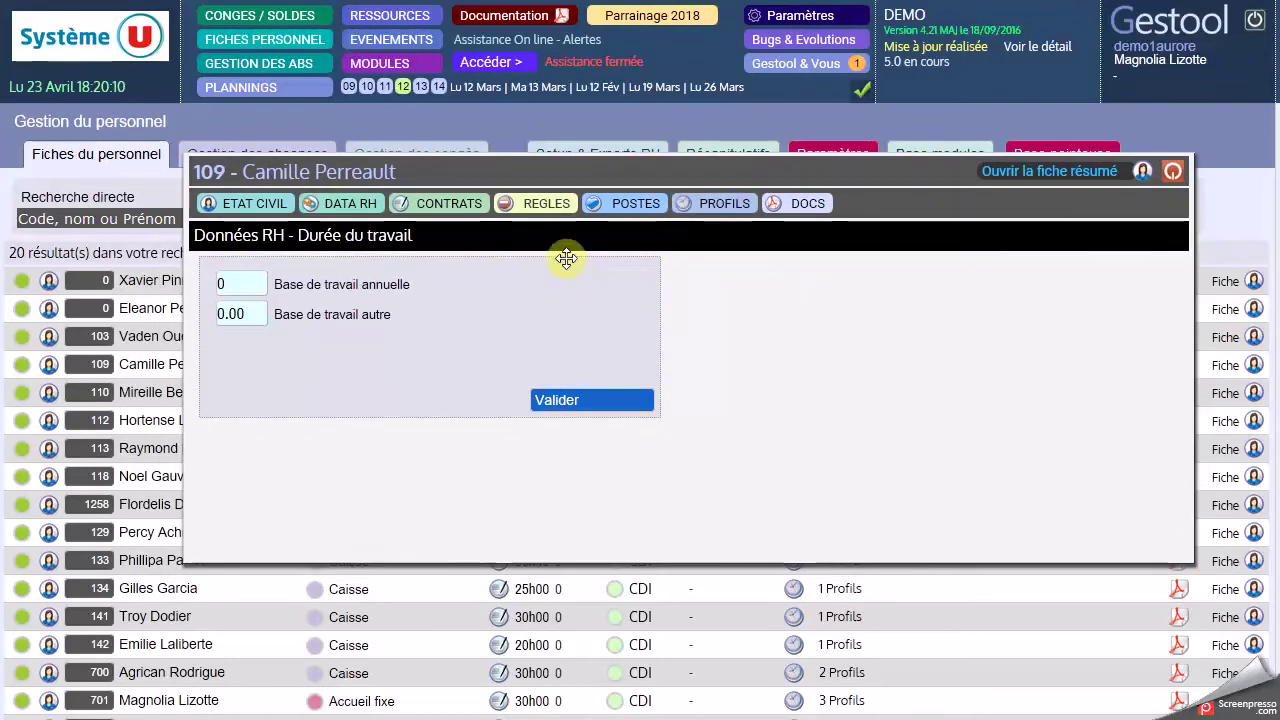
drag(581, 172, 613, 180)
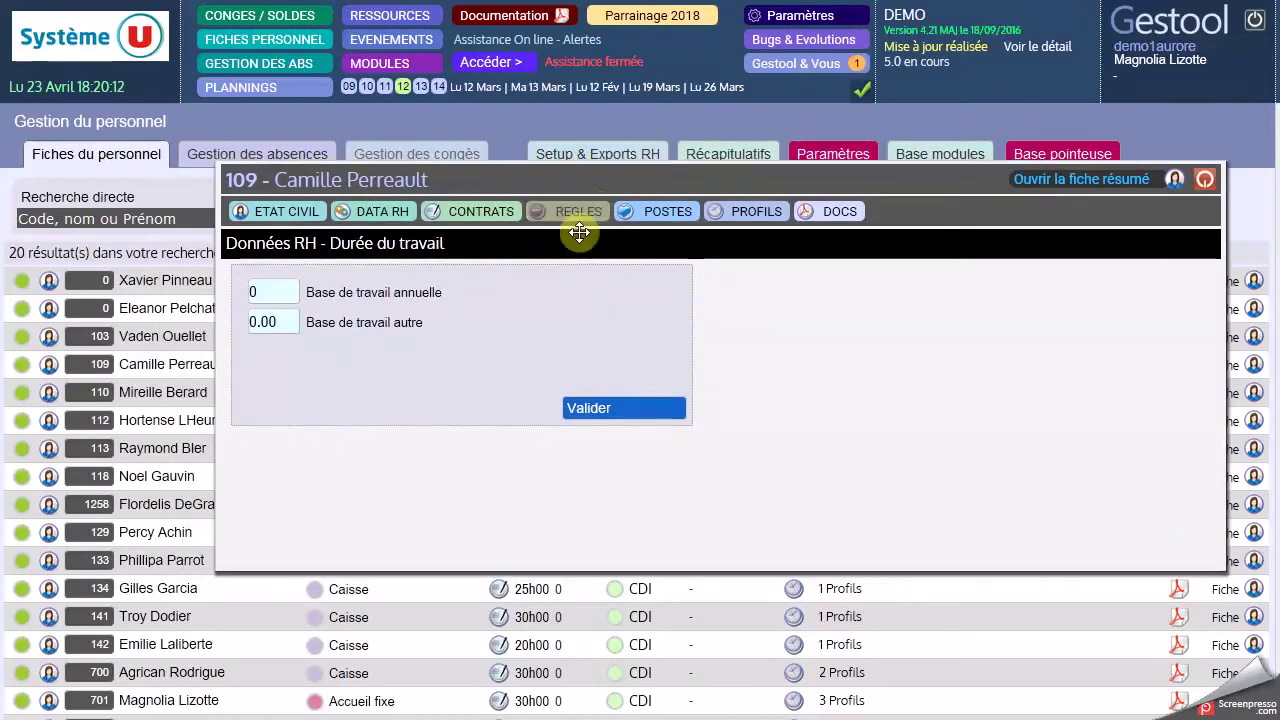
Add another contract to the employee's contracts, a 35h00 CDD from 24/04/2018 to 22/07/2018, and close the record.
click(481, 213)
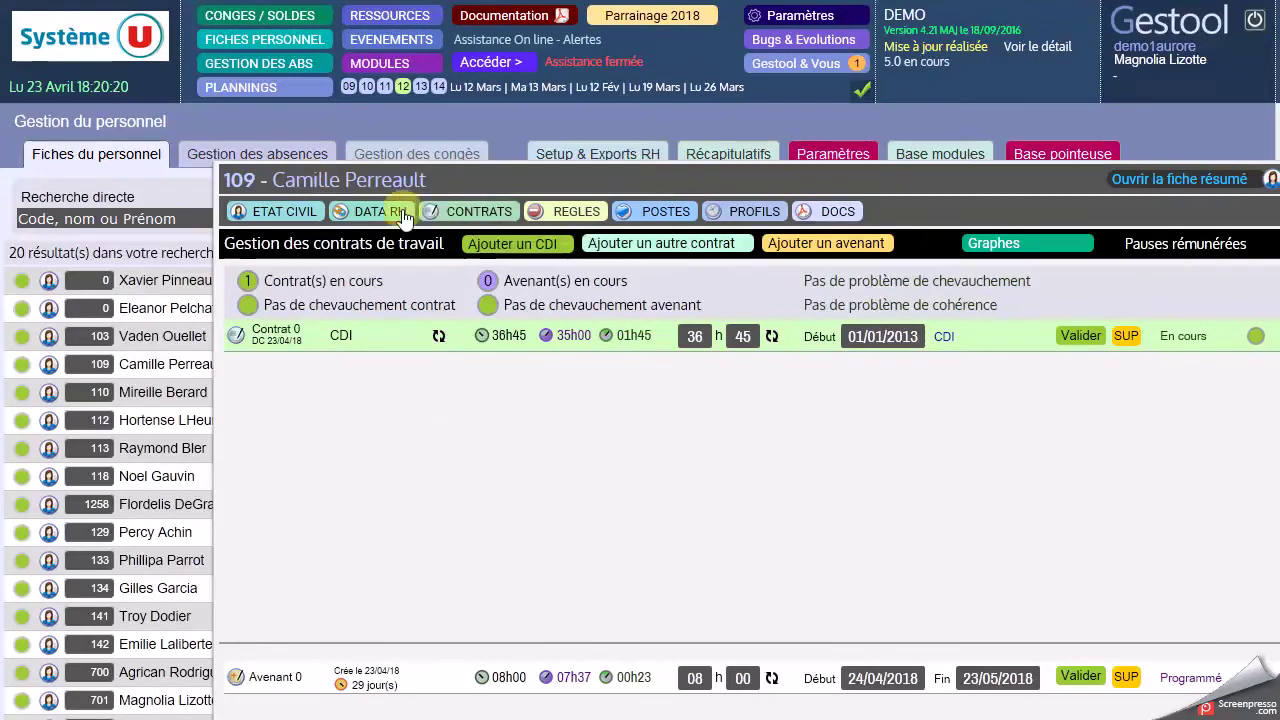
drag(455, 184, 357, 170)
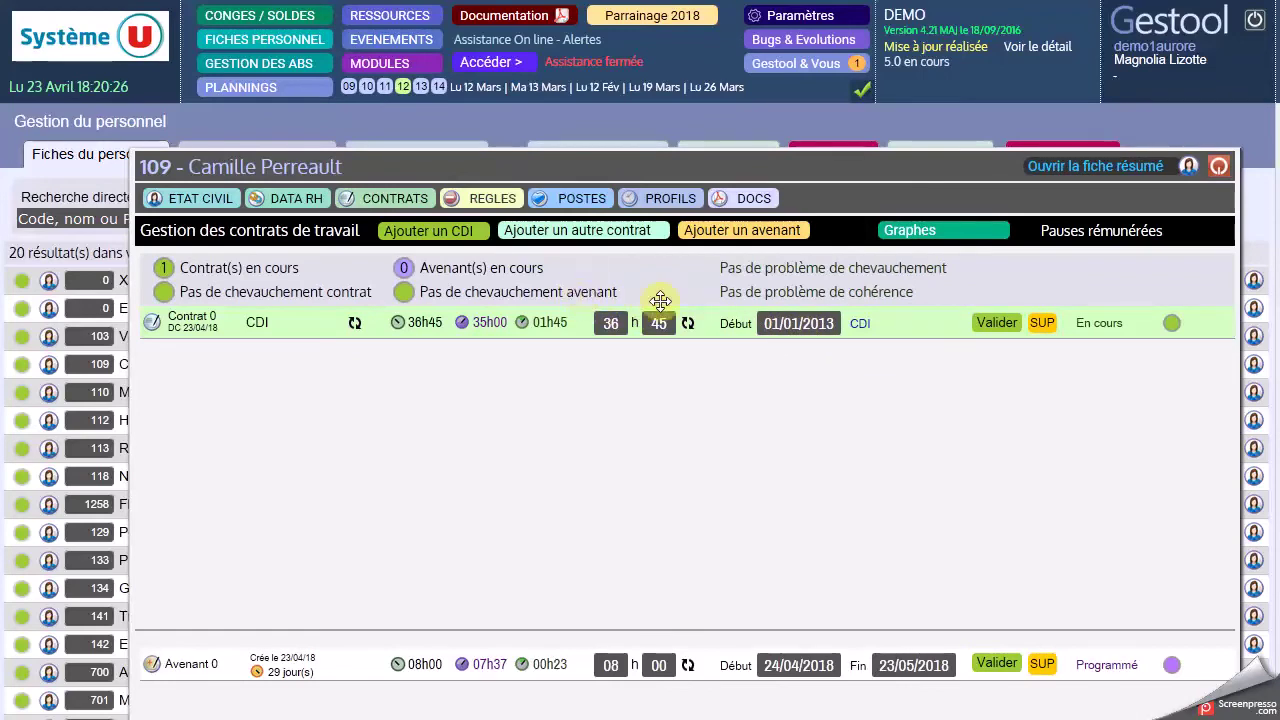
click(632, 240)
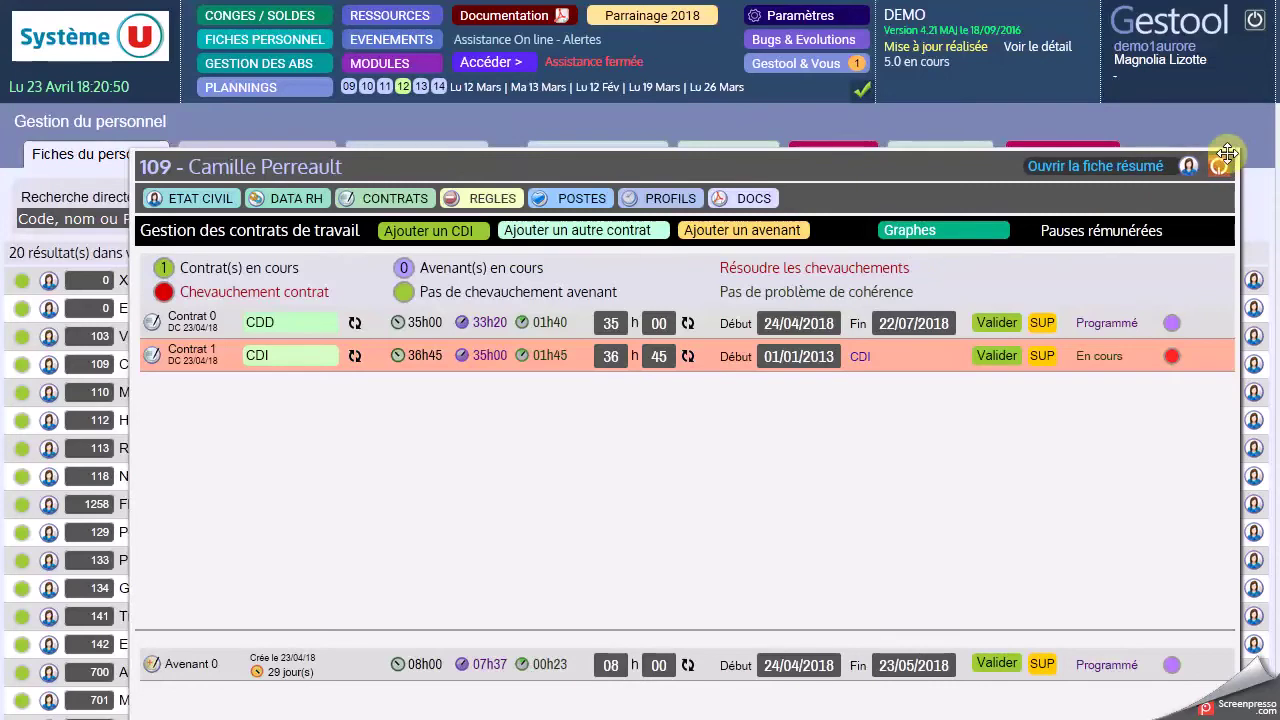
click(1218, 166)
Open the day planning for Monday 19 March 2018 and examine the second employee's contract indicator in the shift chart.
click(294, 88)
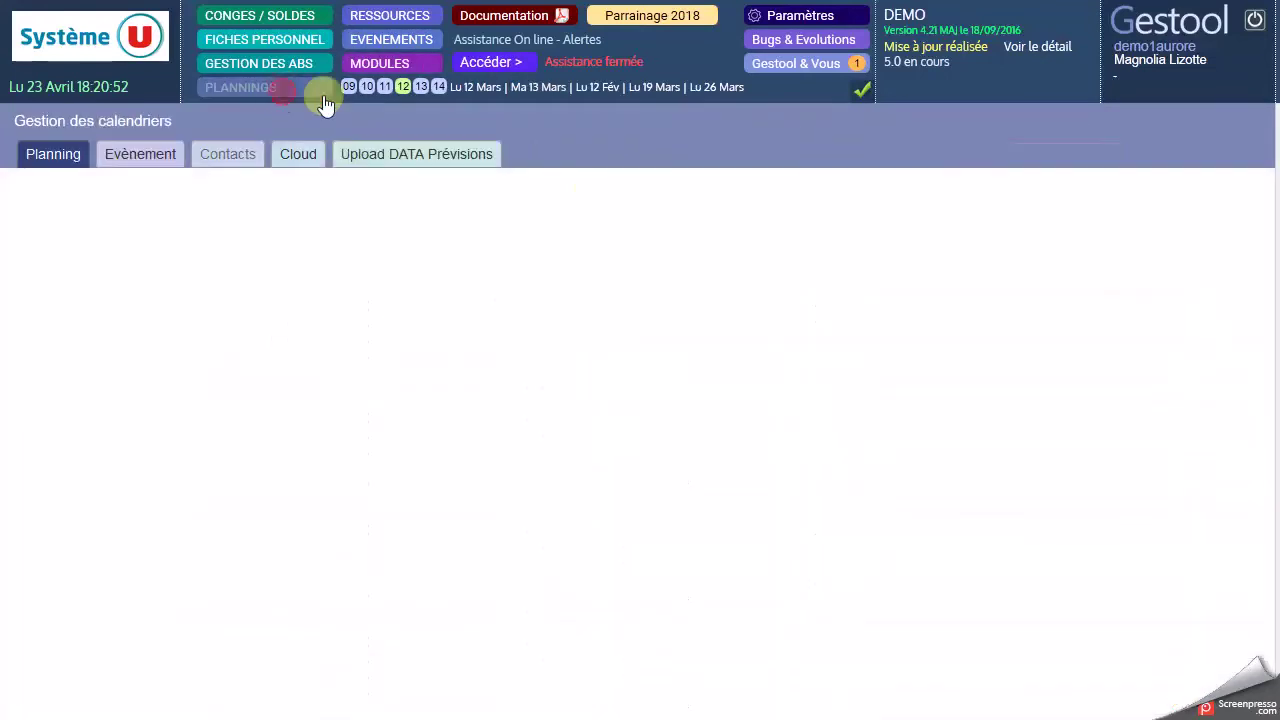
click(650, 390)
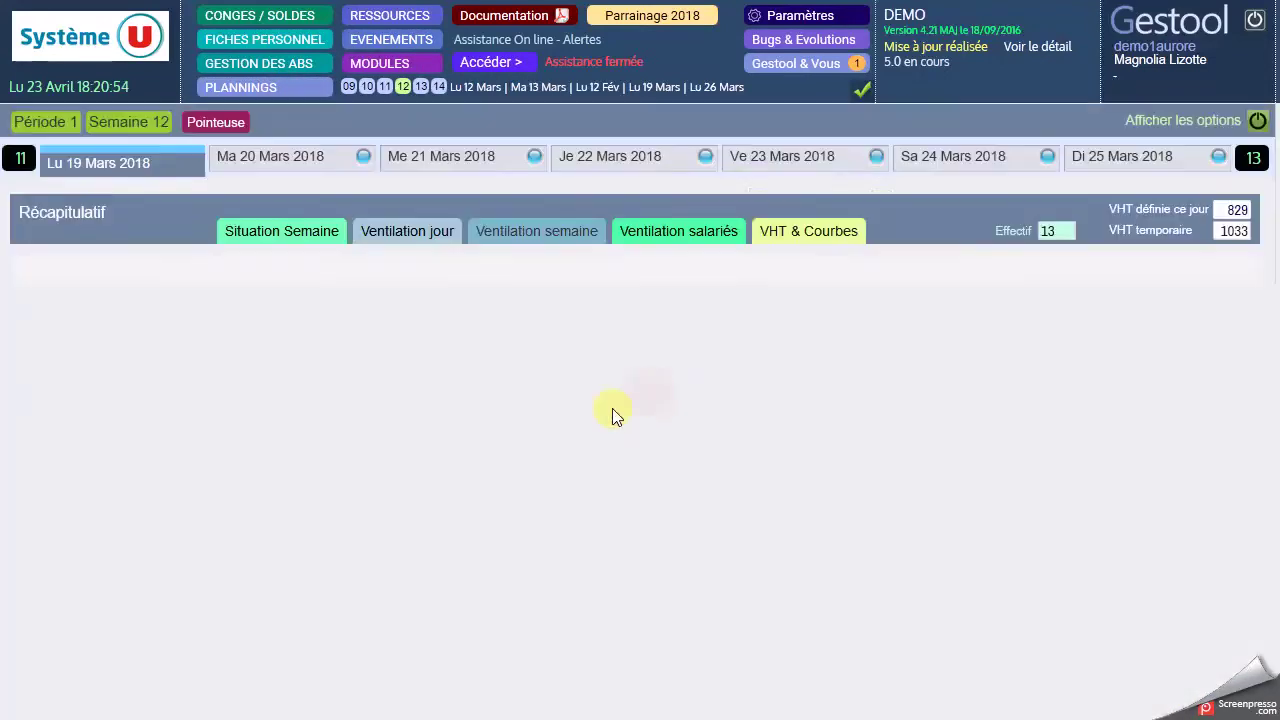
scroll(268, 260, down, 3)
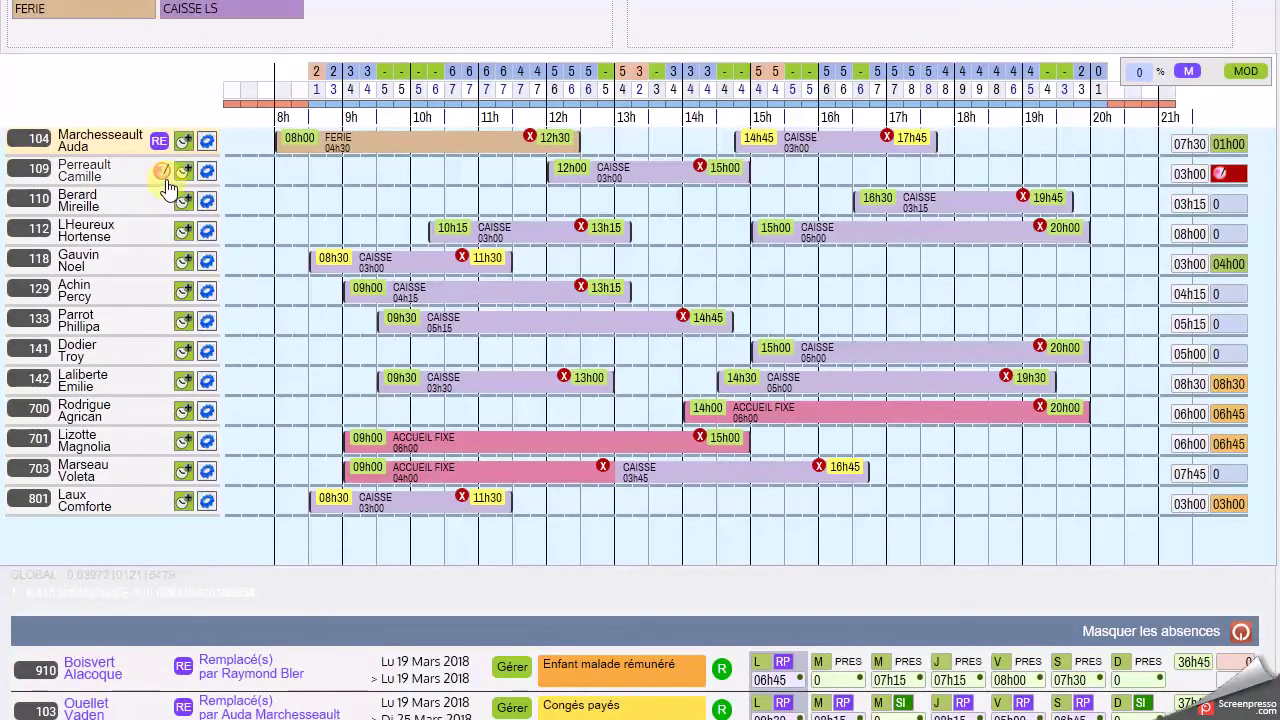
mouse_move(166, 181)
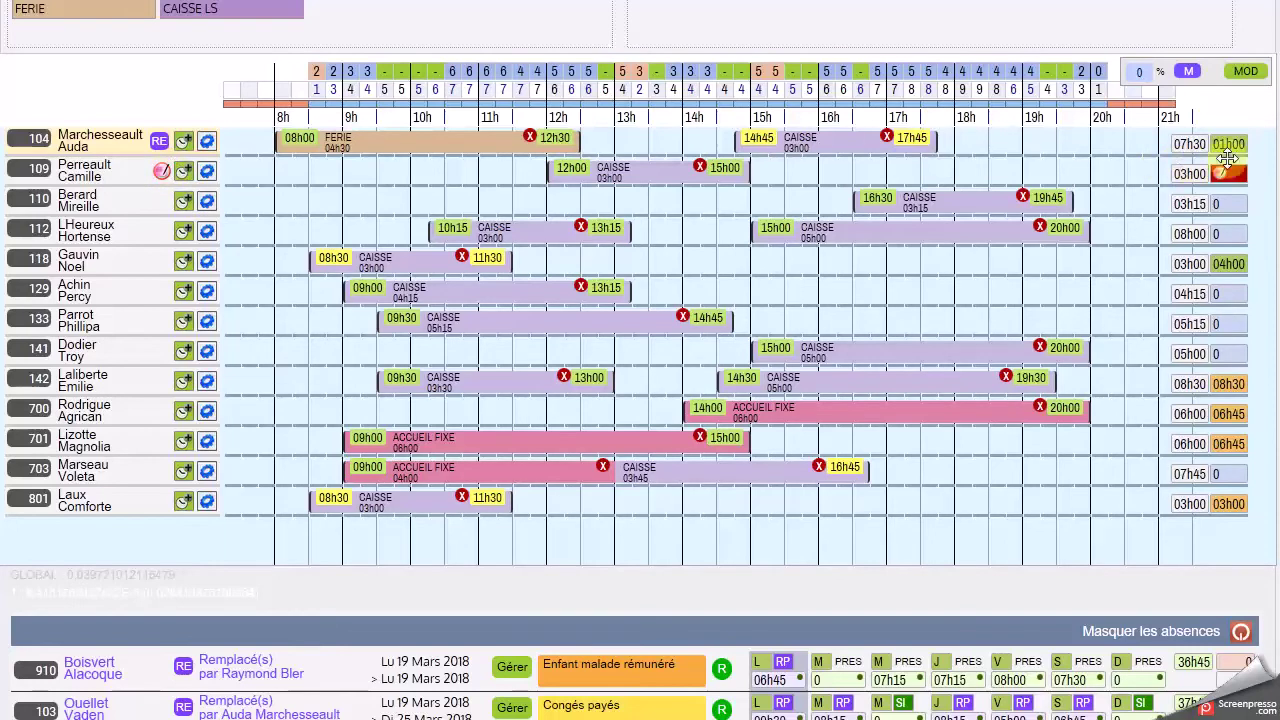
Open the second scheduled employee's contracts from the planning and delete the CDD running from 24/04/2018 to 22/07/2018.
double_click(82, 171)
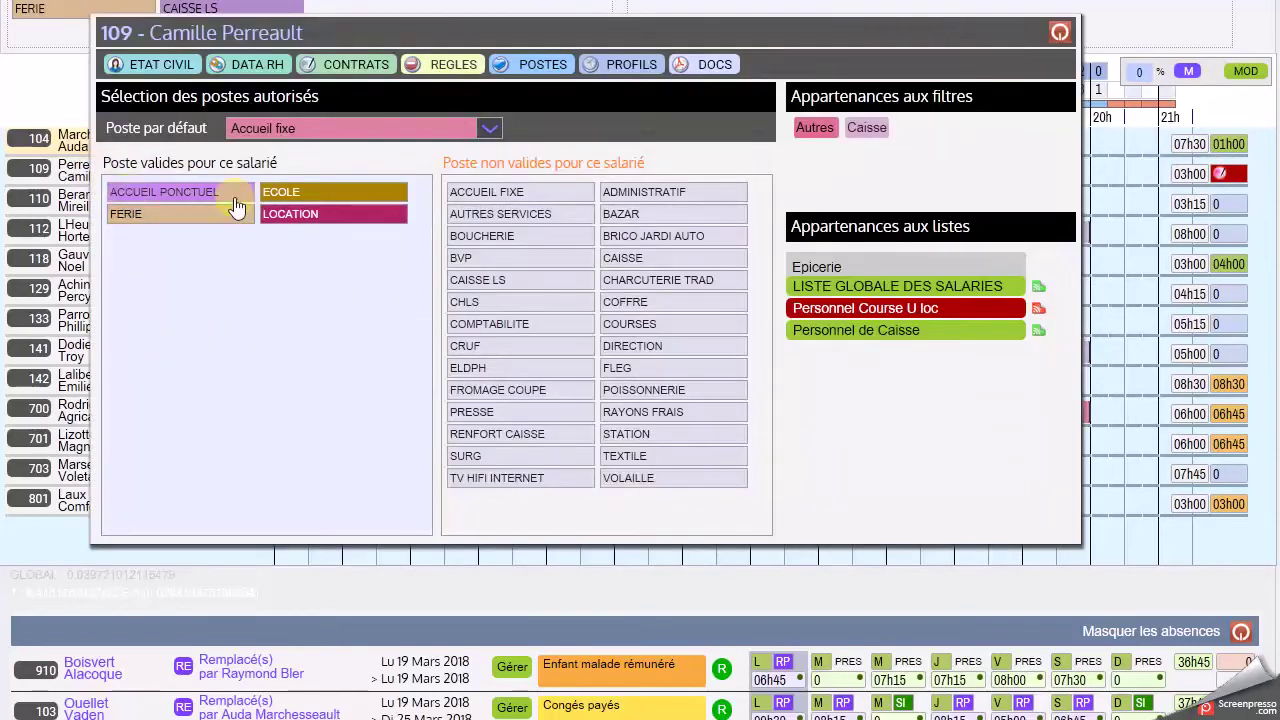
click(378, 62)
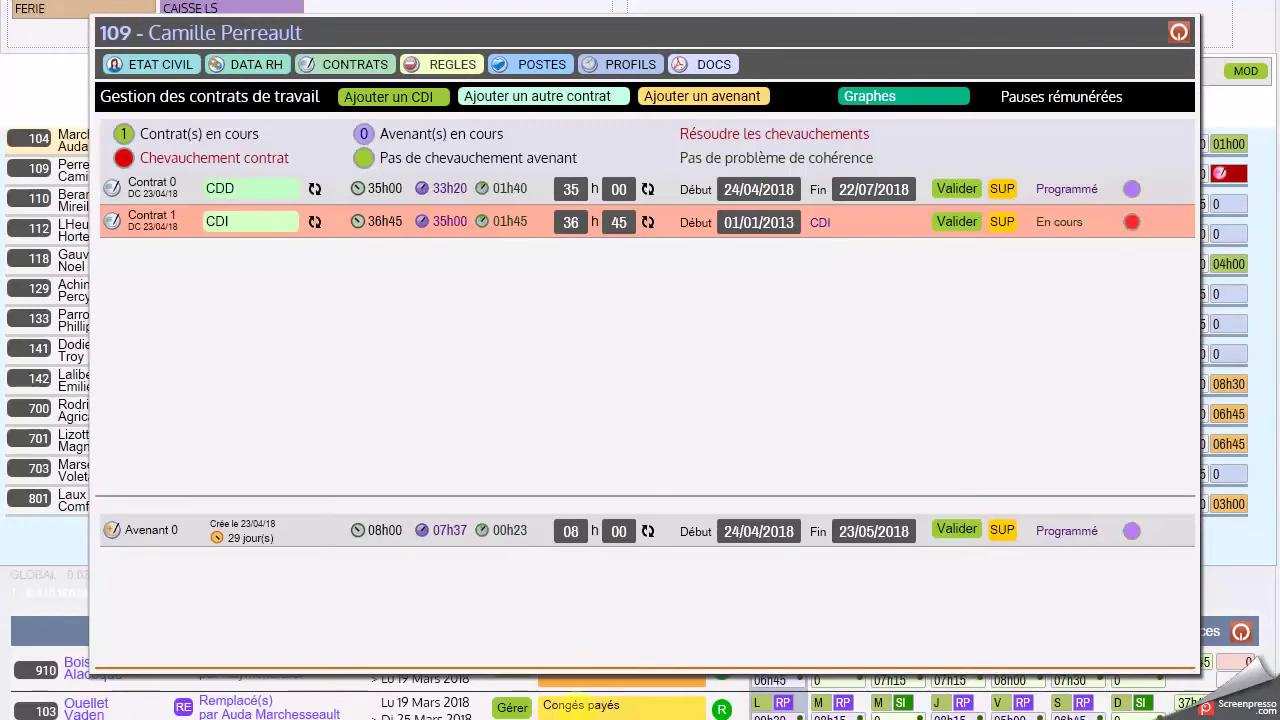
drag(592, 21, 594, 78)
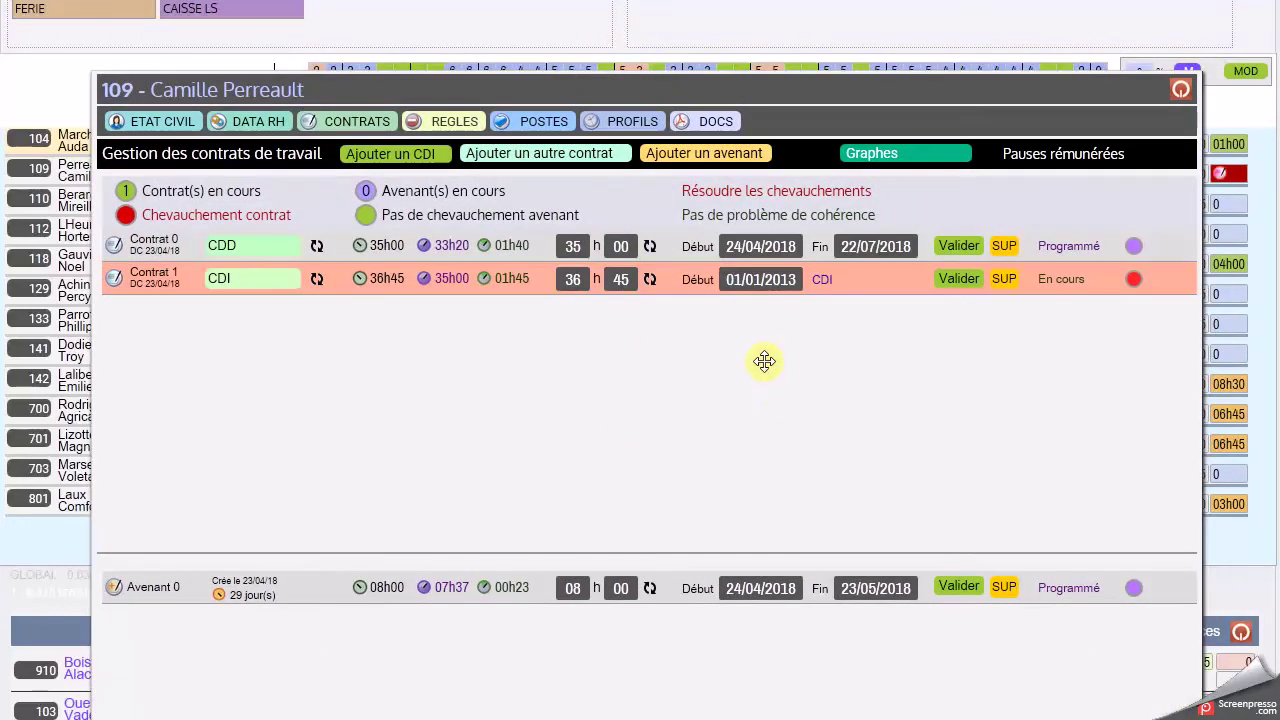
click(1004, 247)
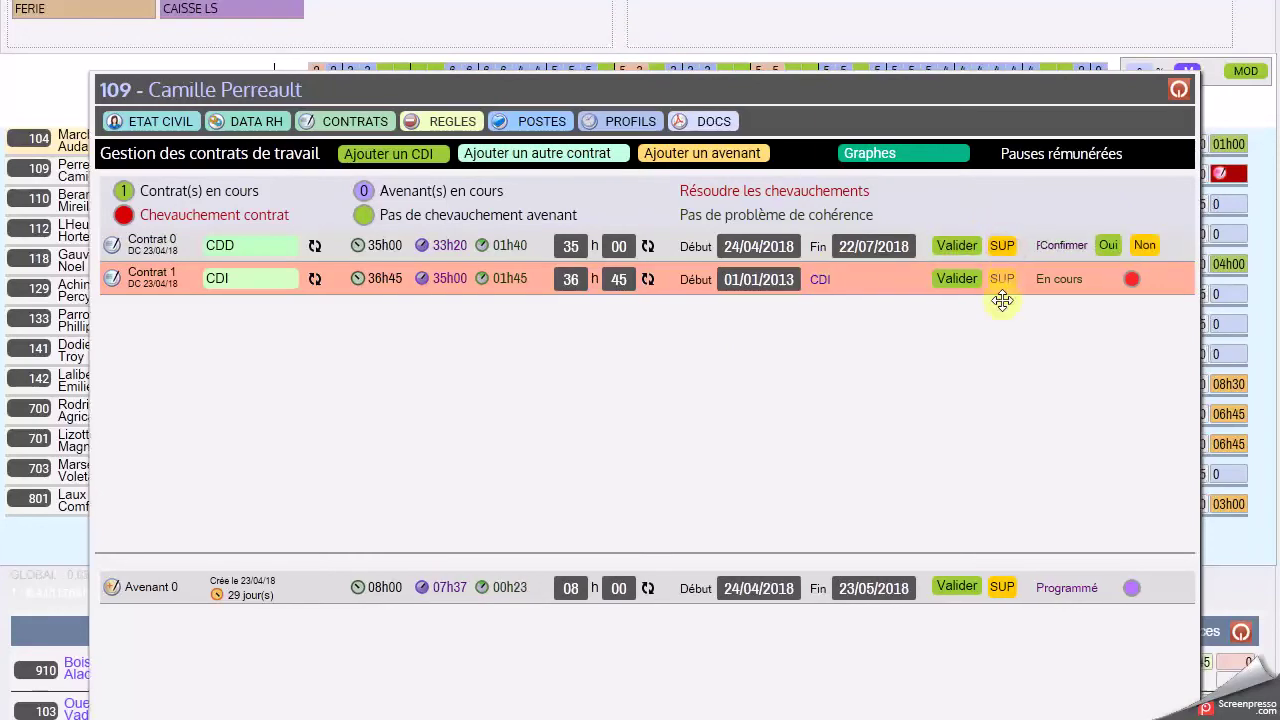
click(1107, 246)
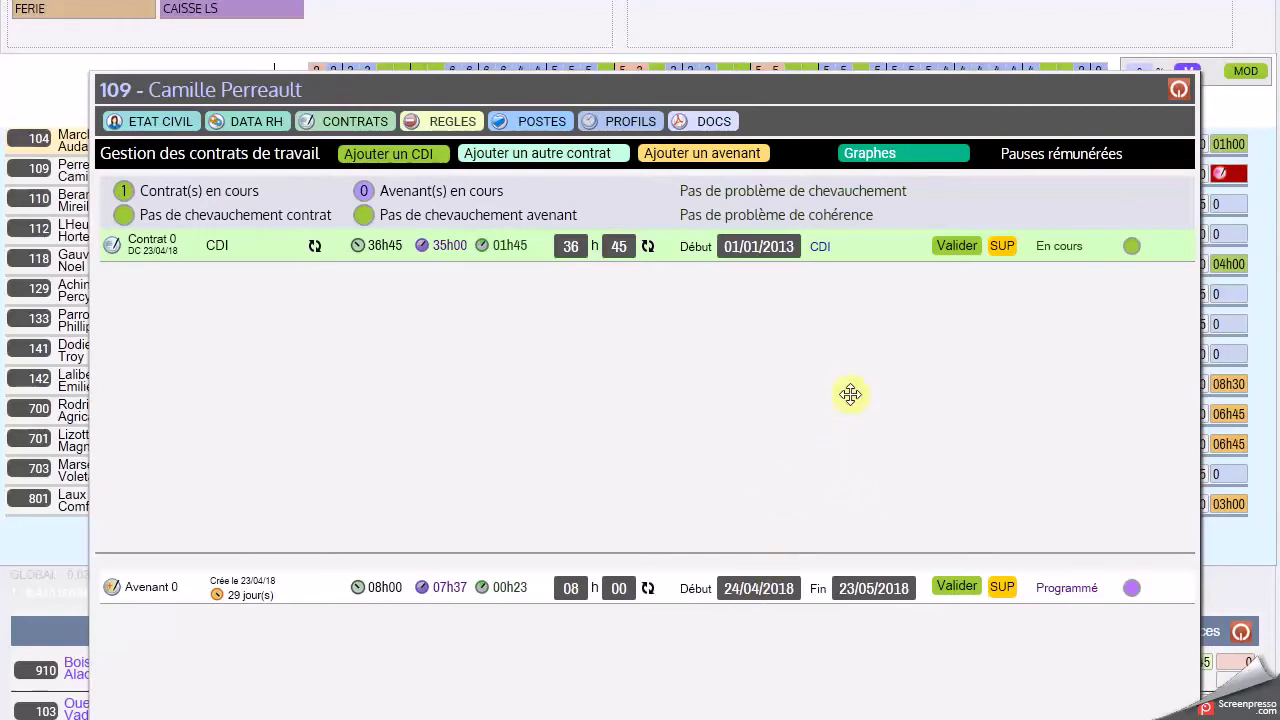
Add Charcuterie Trad, Brico jardi auto, Coffre, ELDPH and Poissonnerie to the employee's valid positions.
click(508, 121)
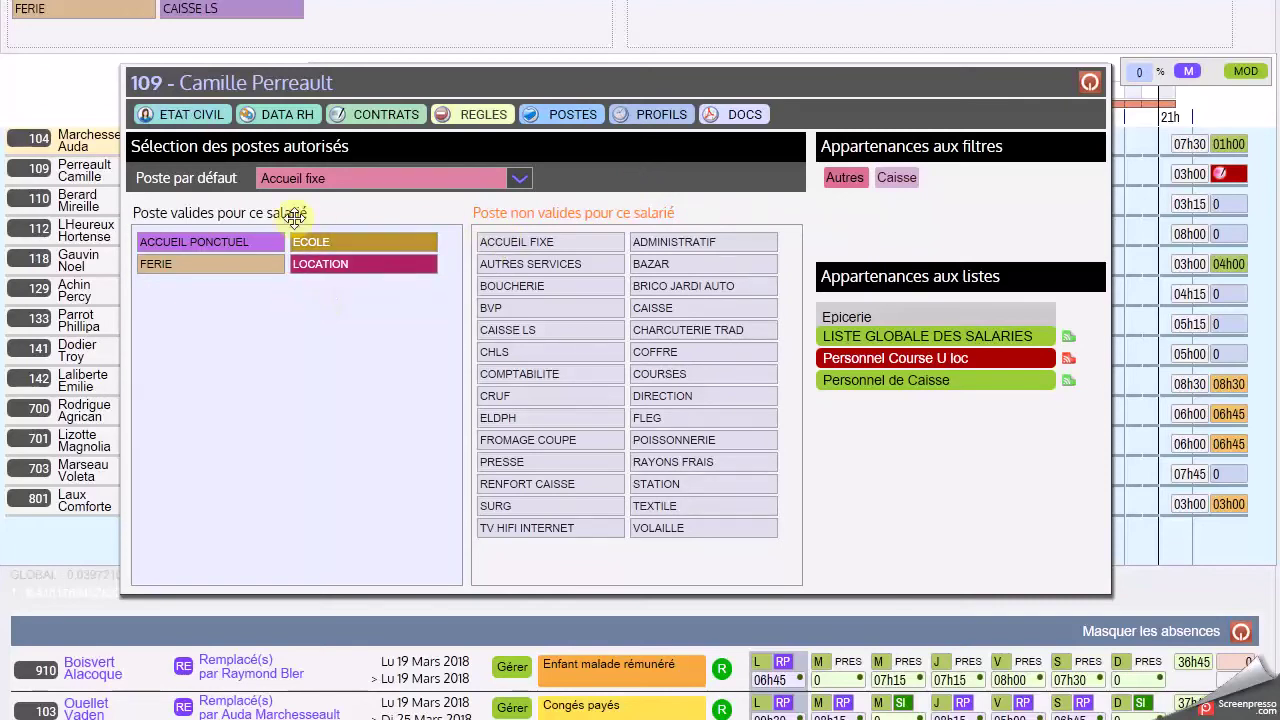
drag(357, 78, 433, 91)
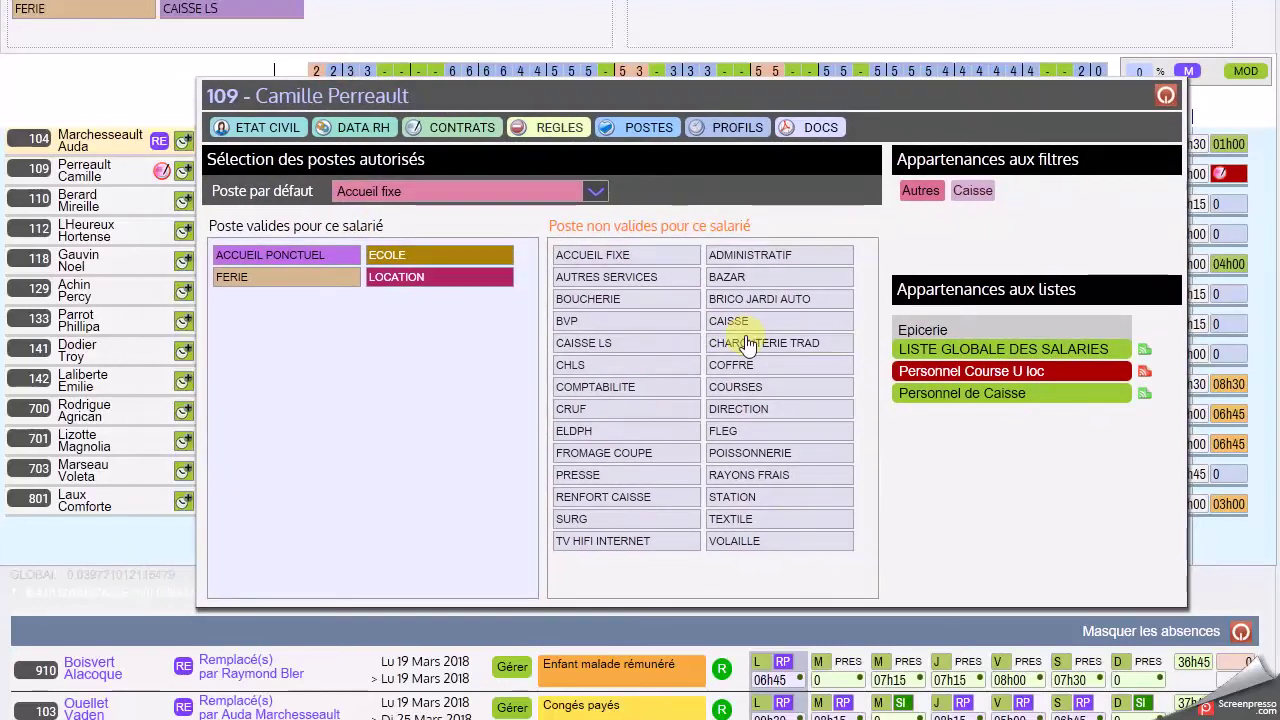
click(745, 343)
click(755, 300)
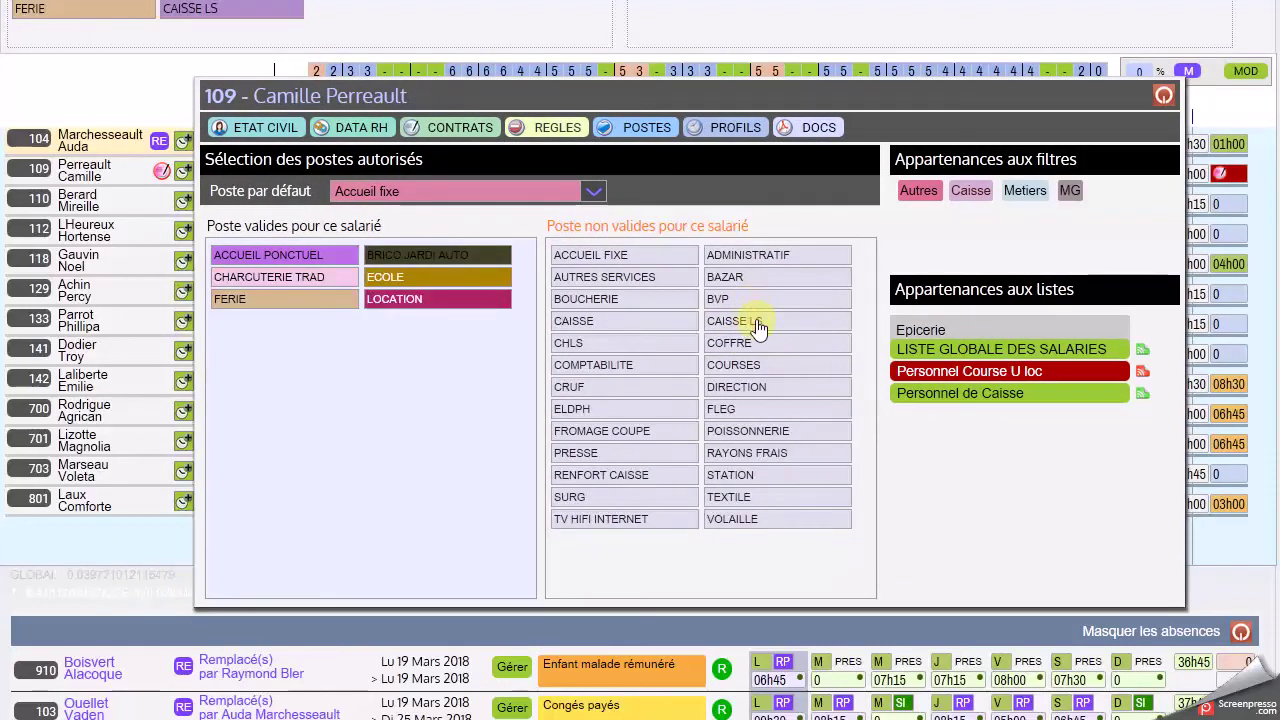
click(757, 343)
click(758, 389)
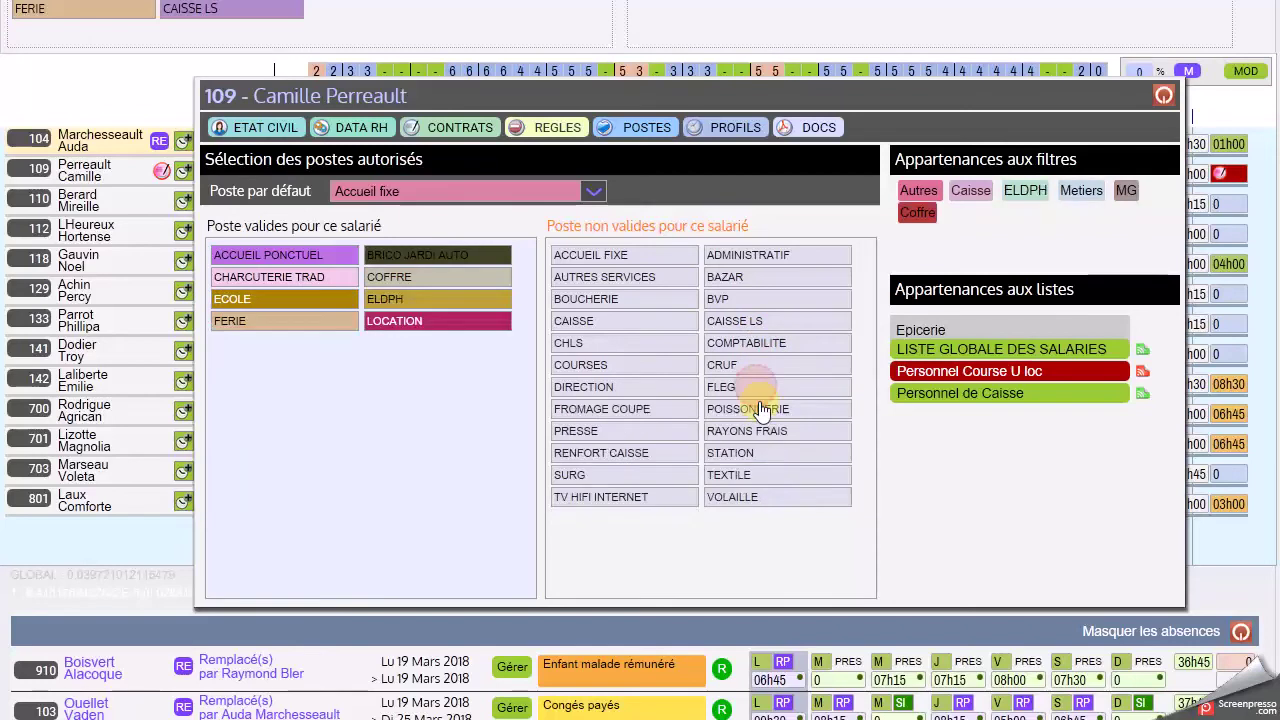
click(760, 410)
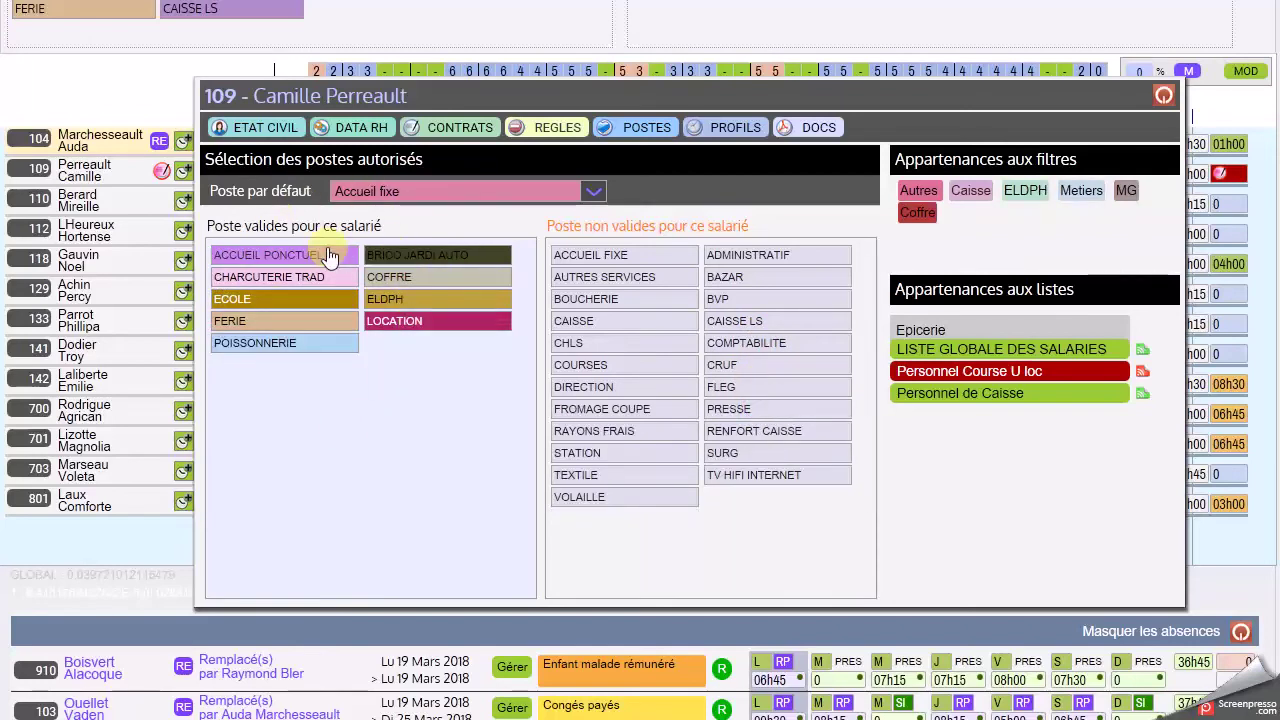
Set the employee's default position to Coffre and remove Charcuterie Trad and ELDPH from the valid positions.
click(428, 199)
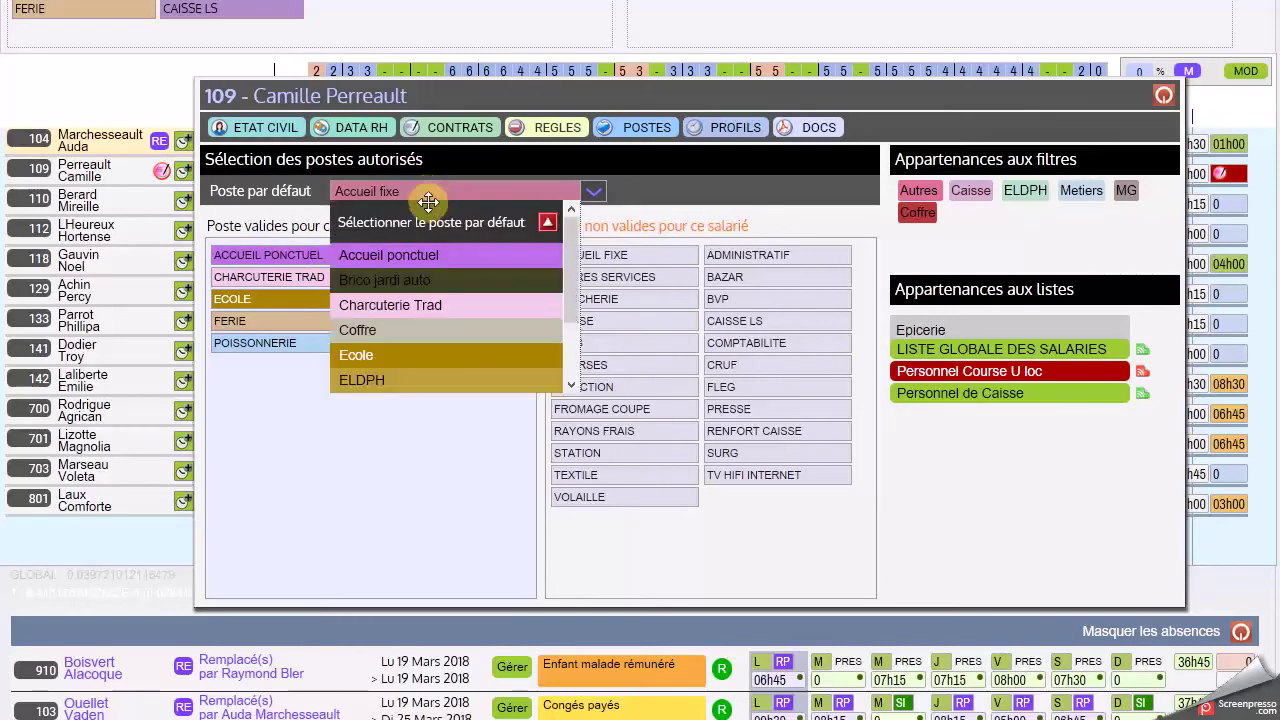
click(443, 335)
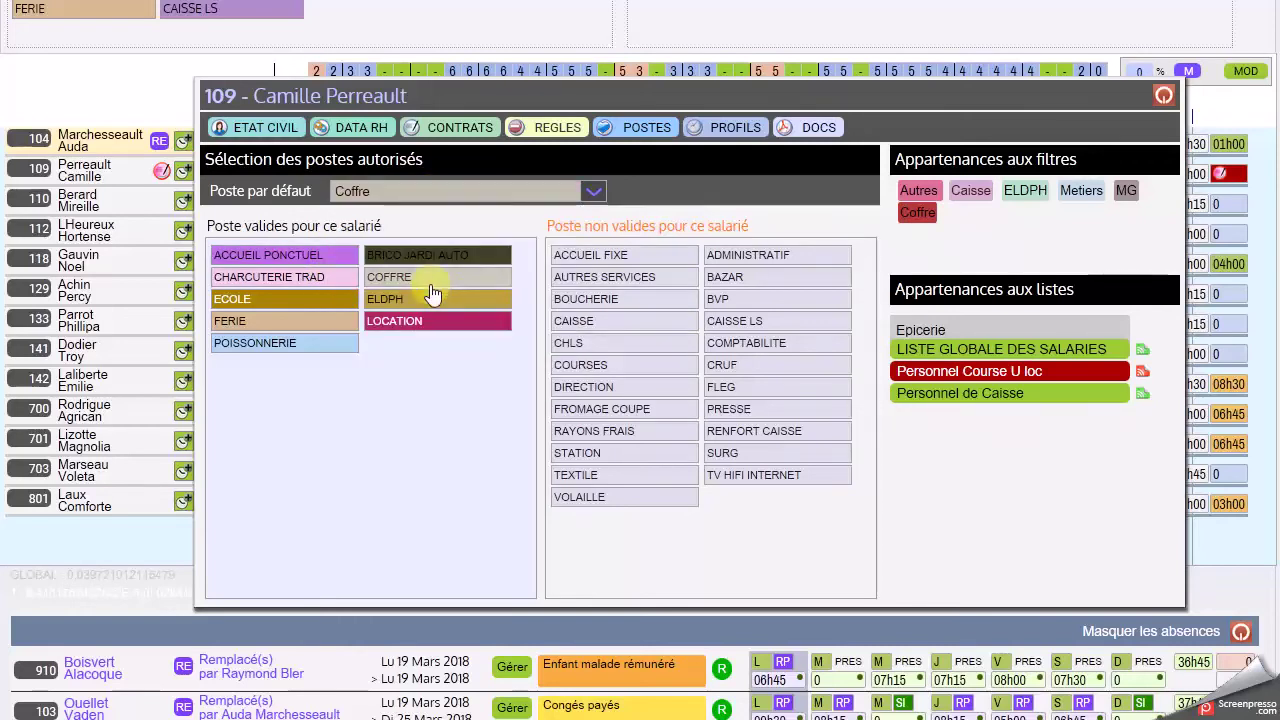
click(322, 280)
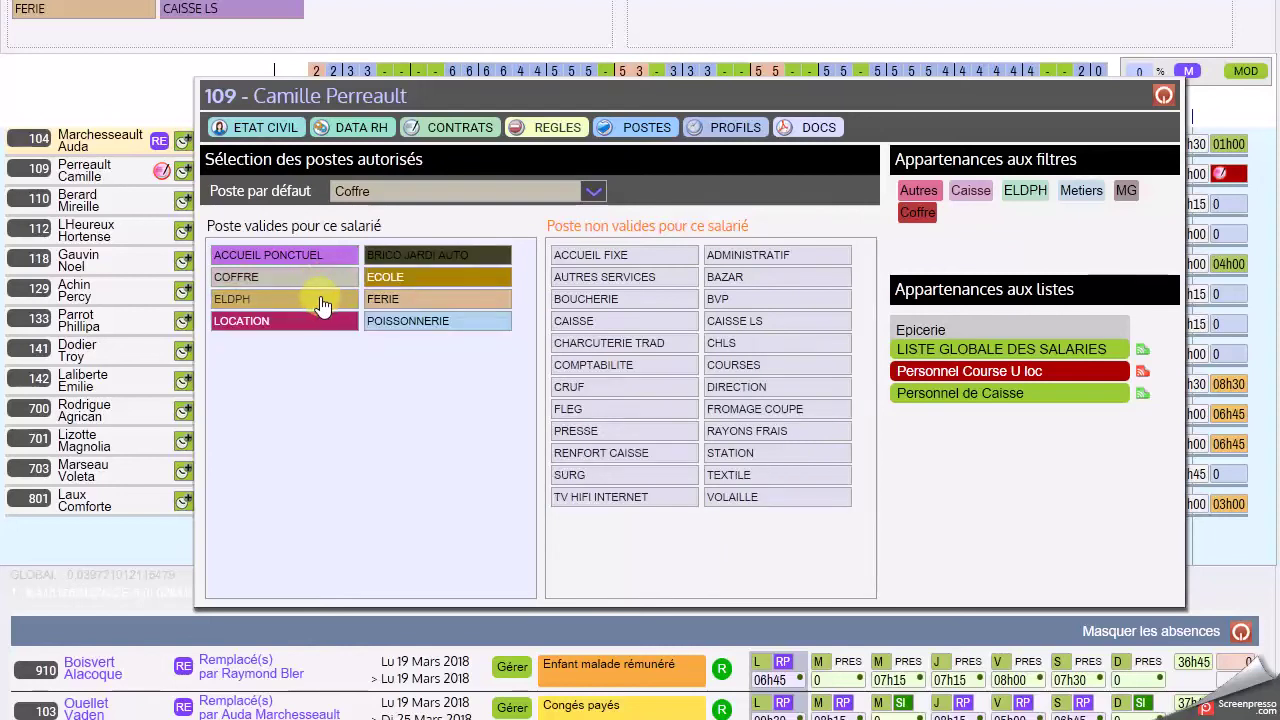
click(320, 305)
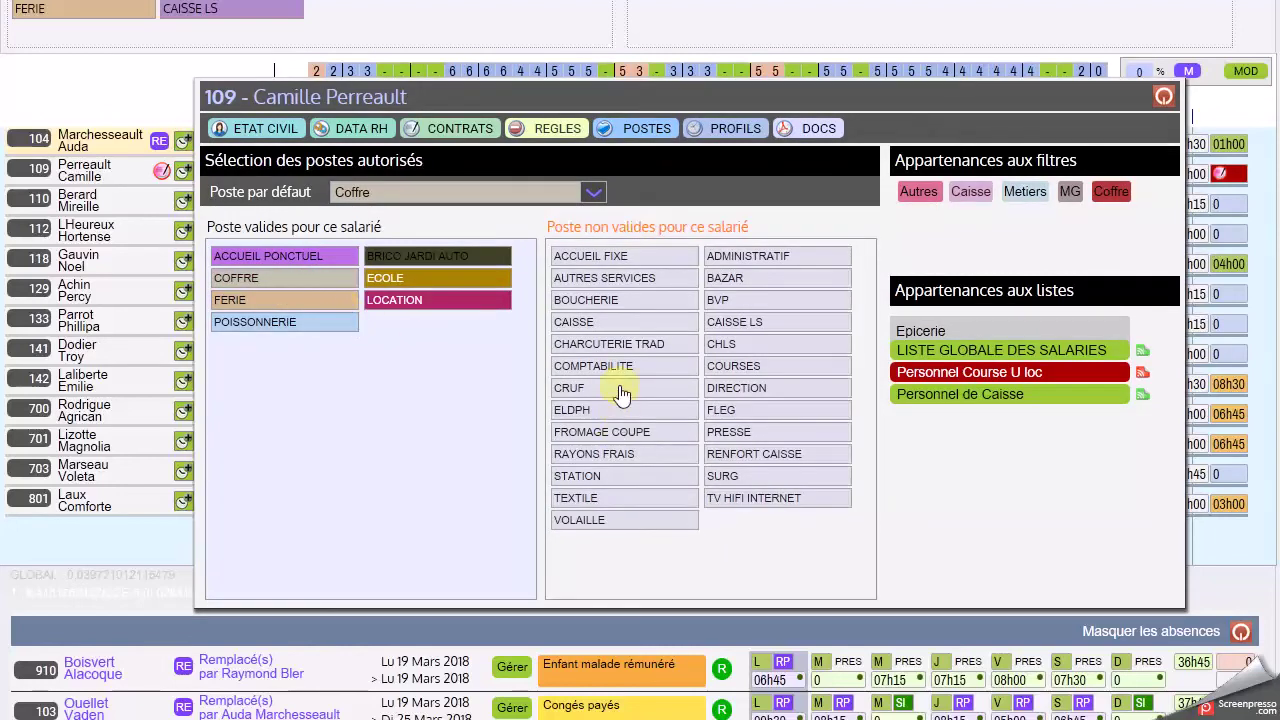
drag(625, 96, 538, 135)
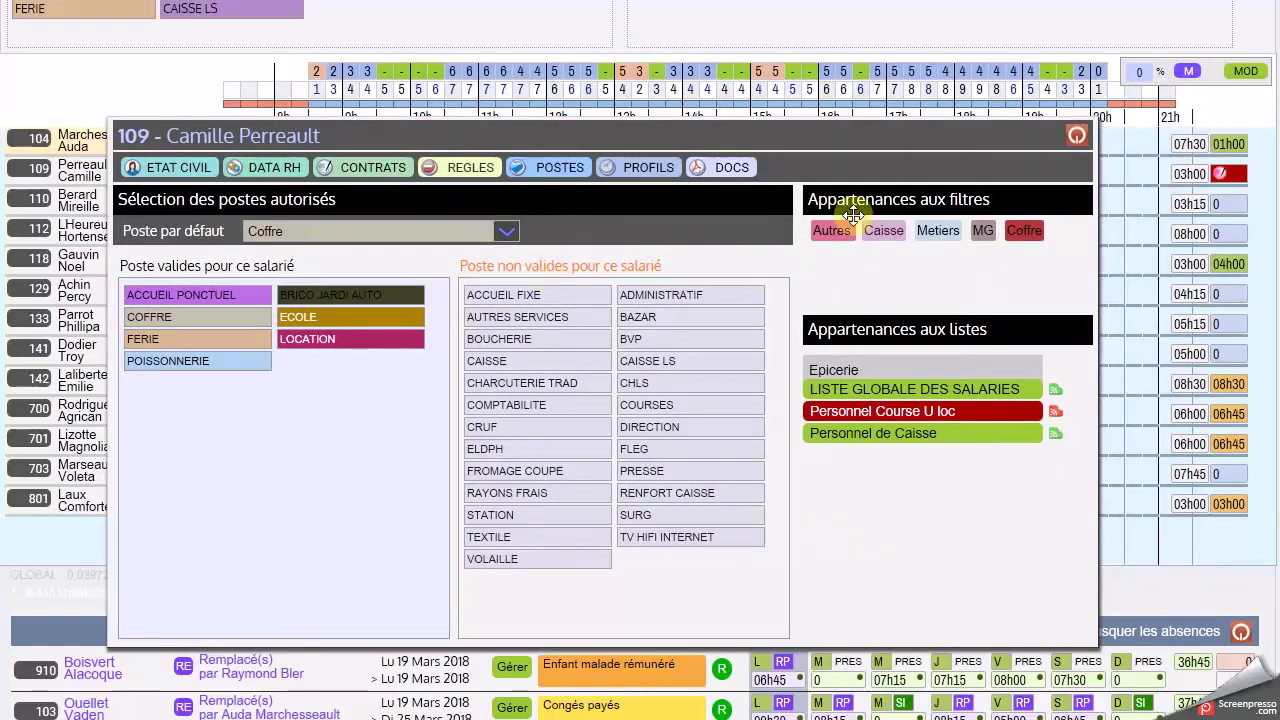
click(1076, 135)
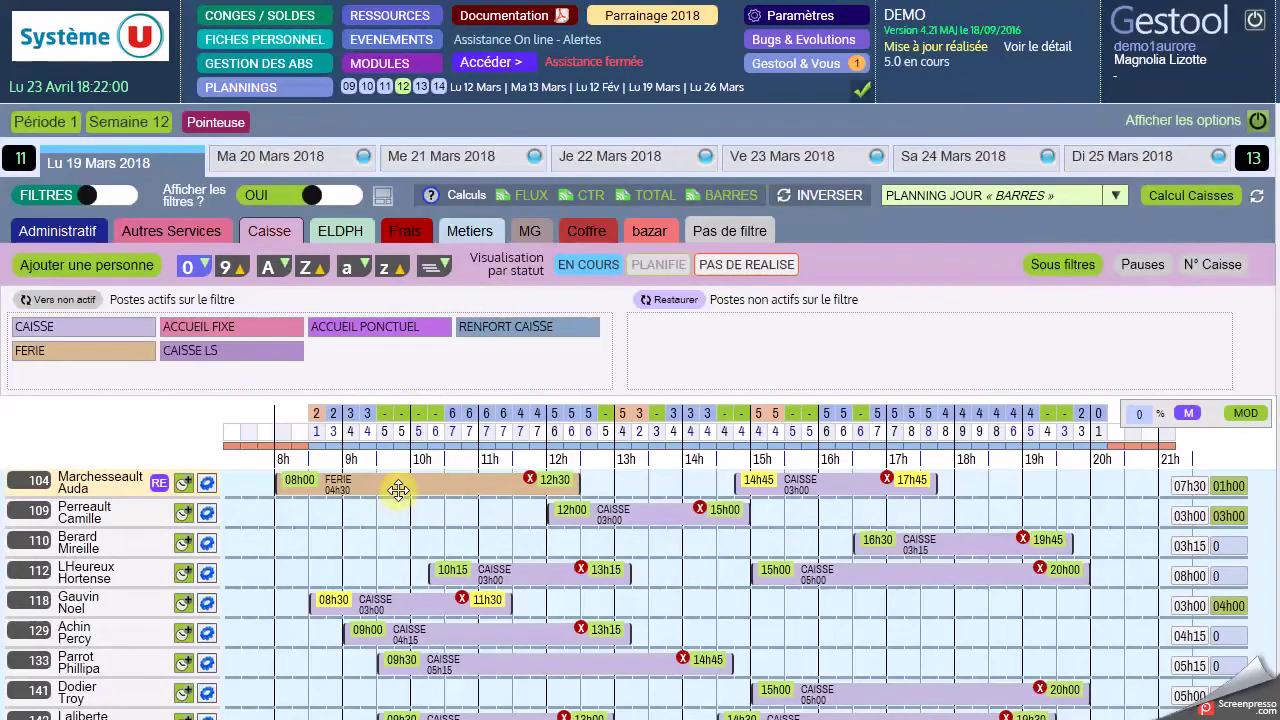
Change the position type of the 10h15–13h15 shift in the planning to Caisse LS.
click(527, 570)
drag(488, 442, 516, 250)
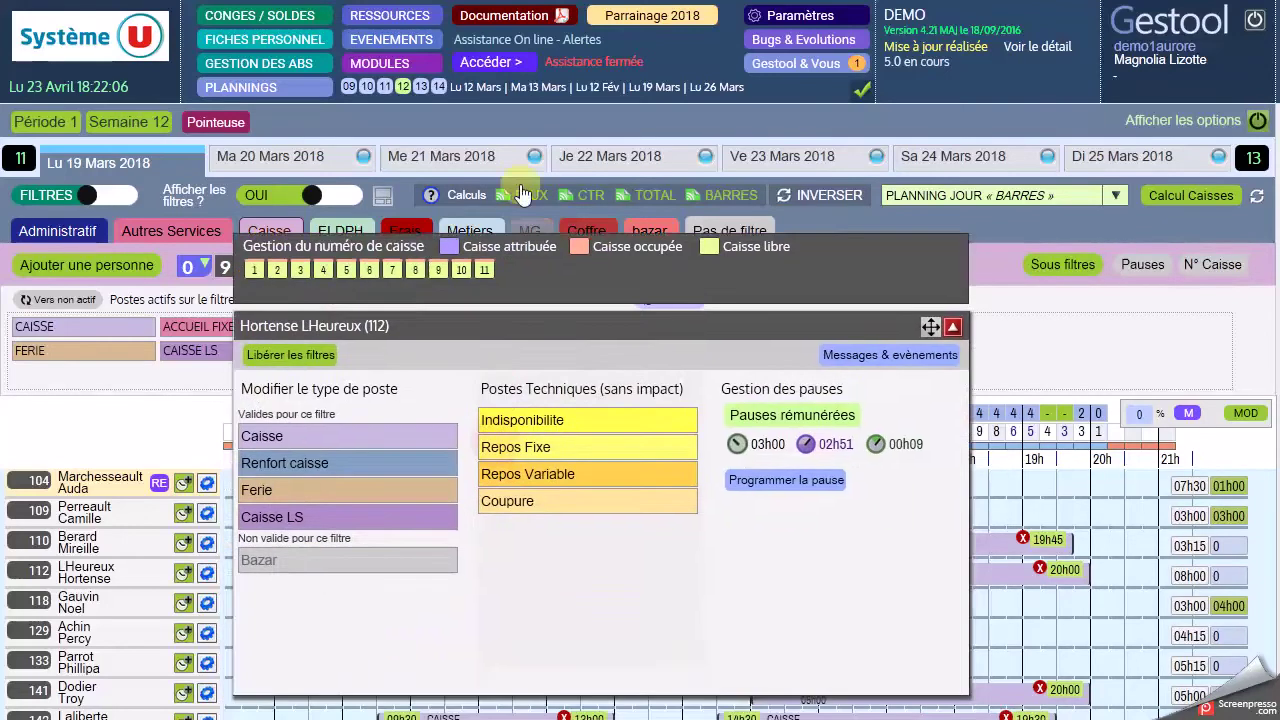
click(384, 419)
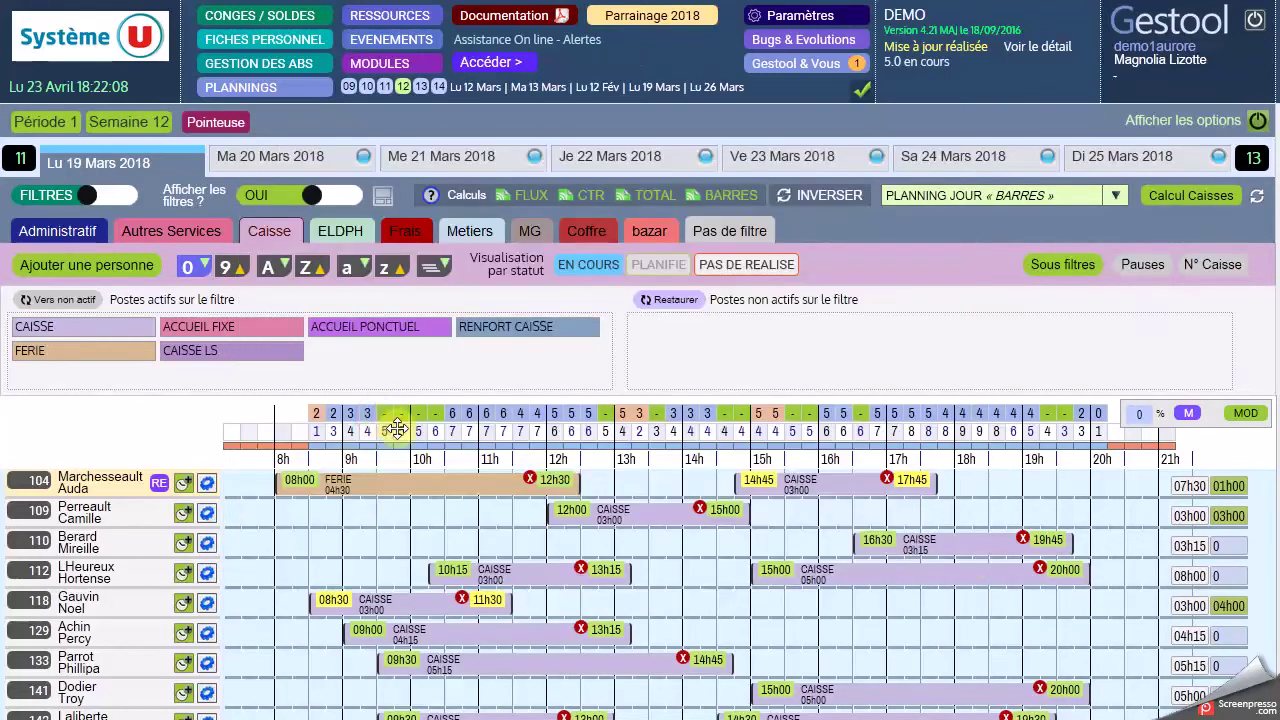
Add Boucherie to the valid positions of the employee working the 10h15–13h15 shift, and close the record.
click(100, 580)
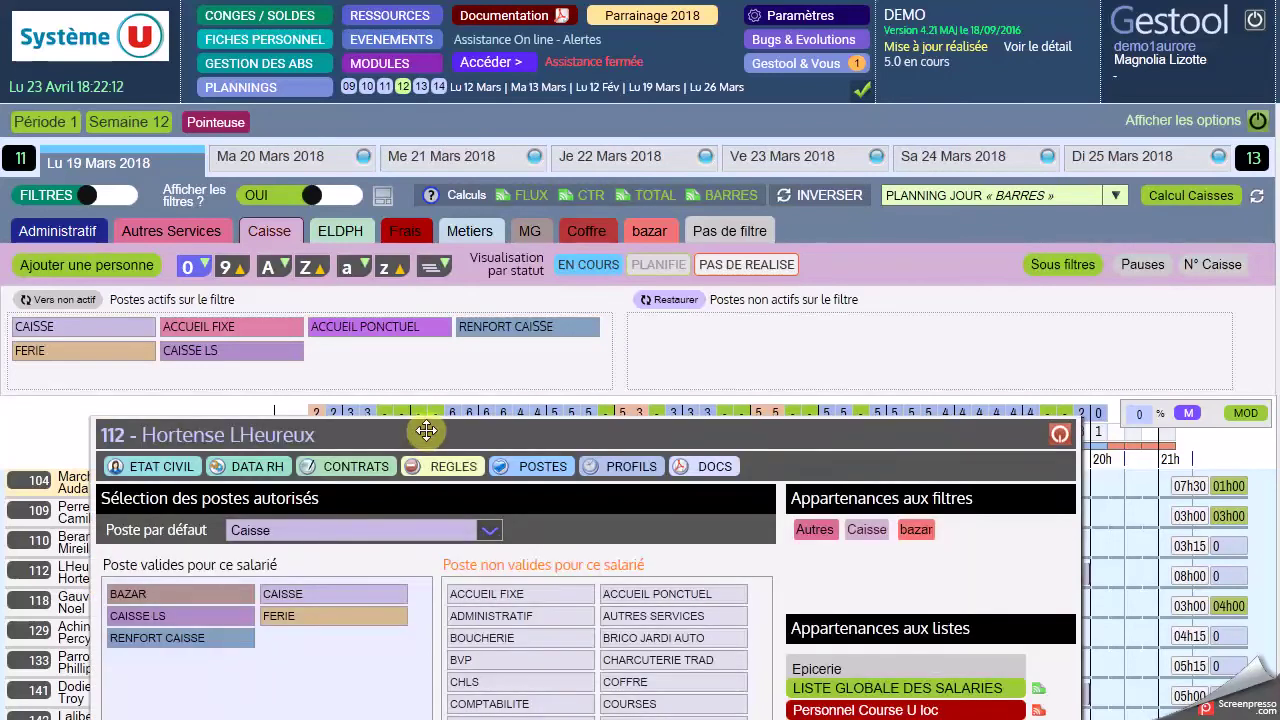
drag(420, 430, 463, 253)
click(519, 461)
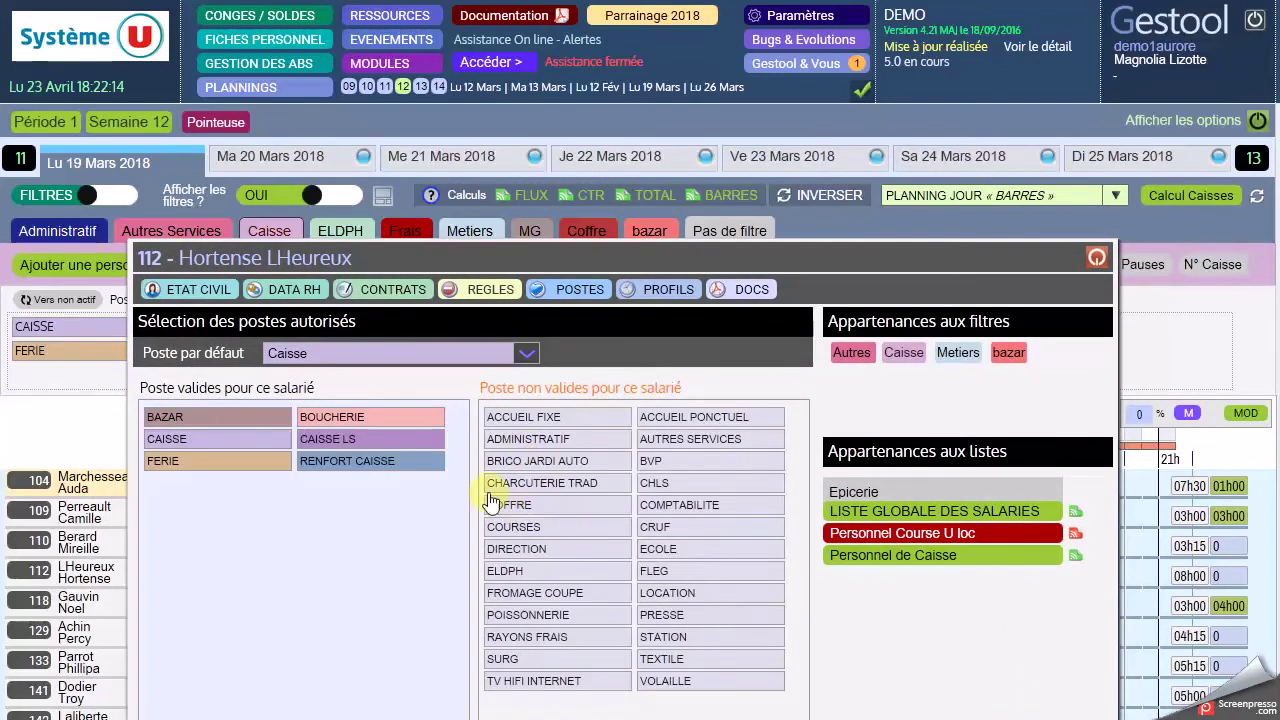
click(1096, 257)
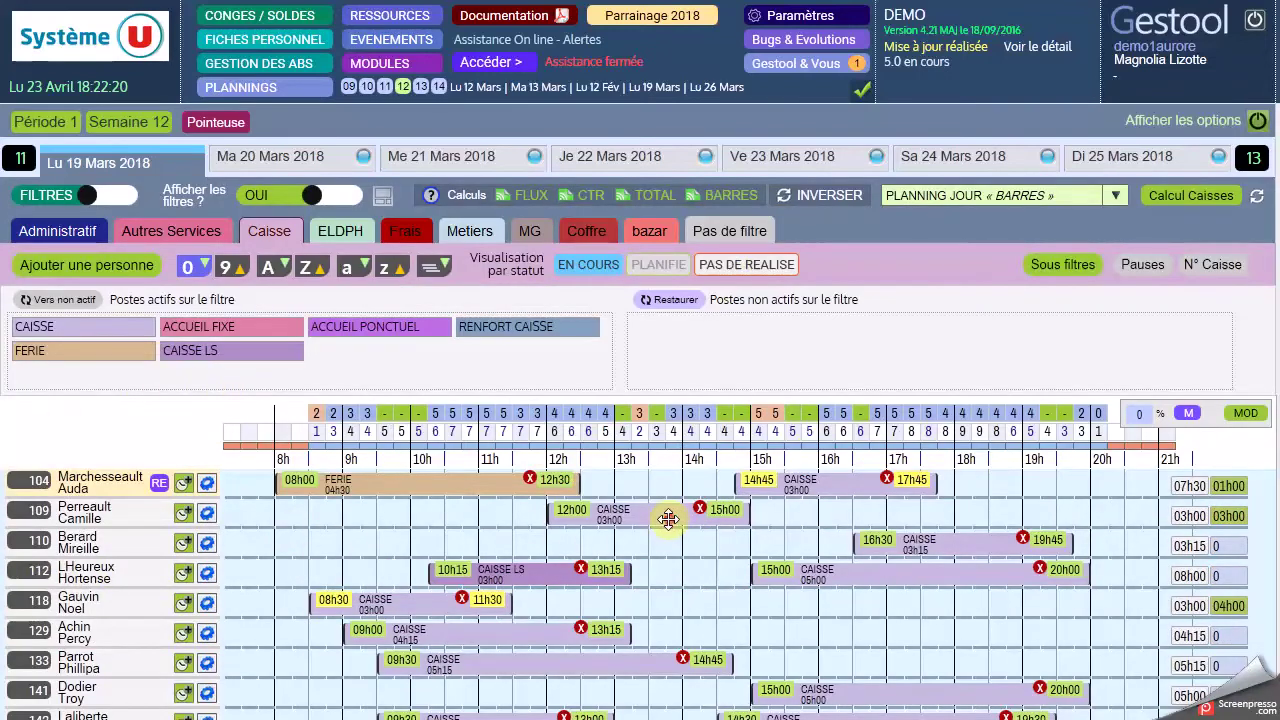
Check which position types are available for the 10h15–13h15 Caisse LS shift, and close the shift window.
click(521, 577)
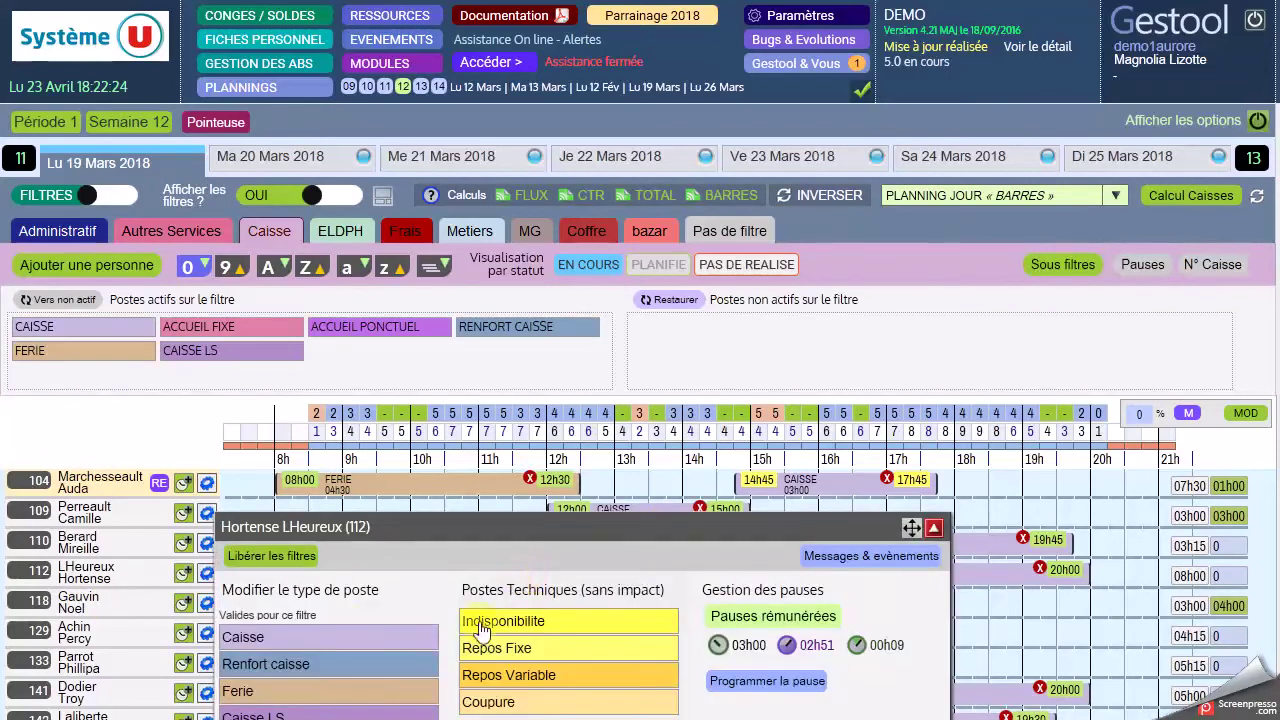
drag(398, 527, 398, 293)
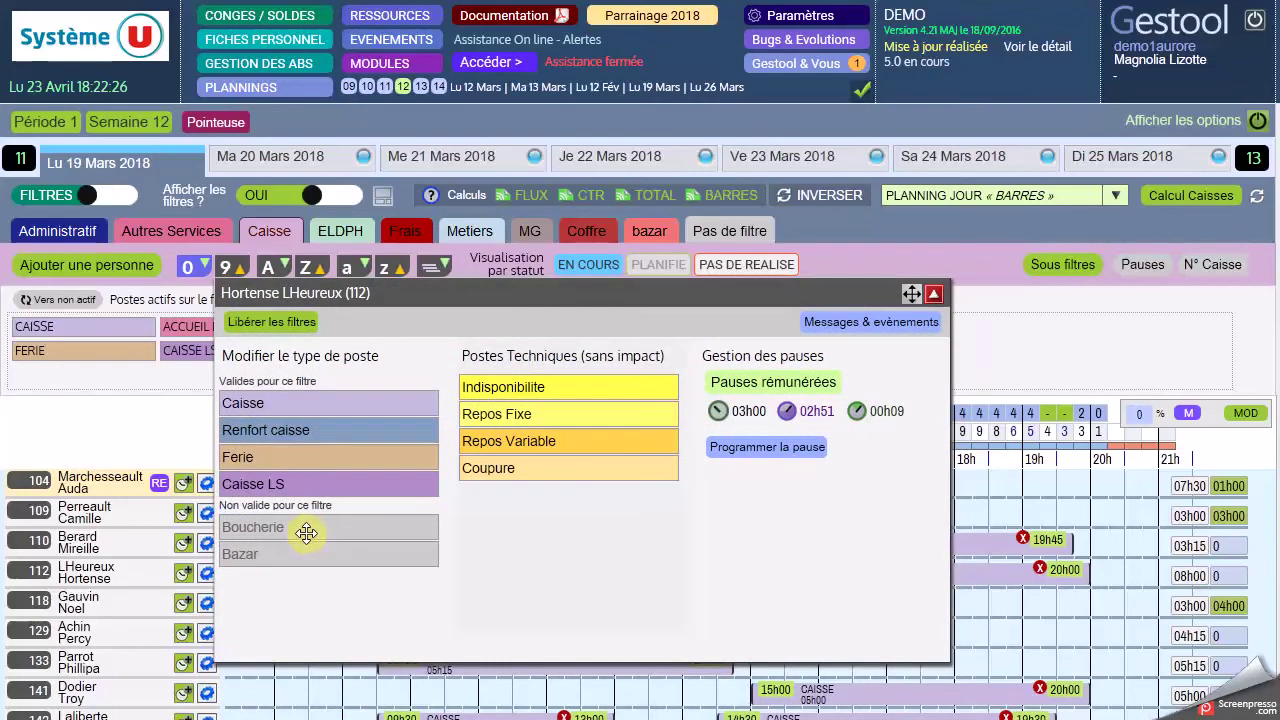
click(931, 293)
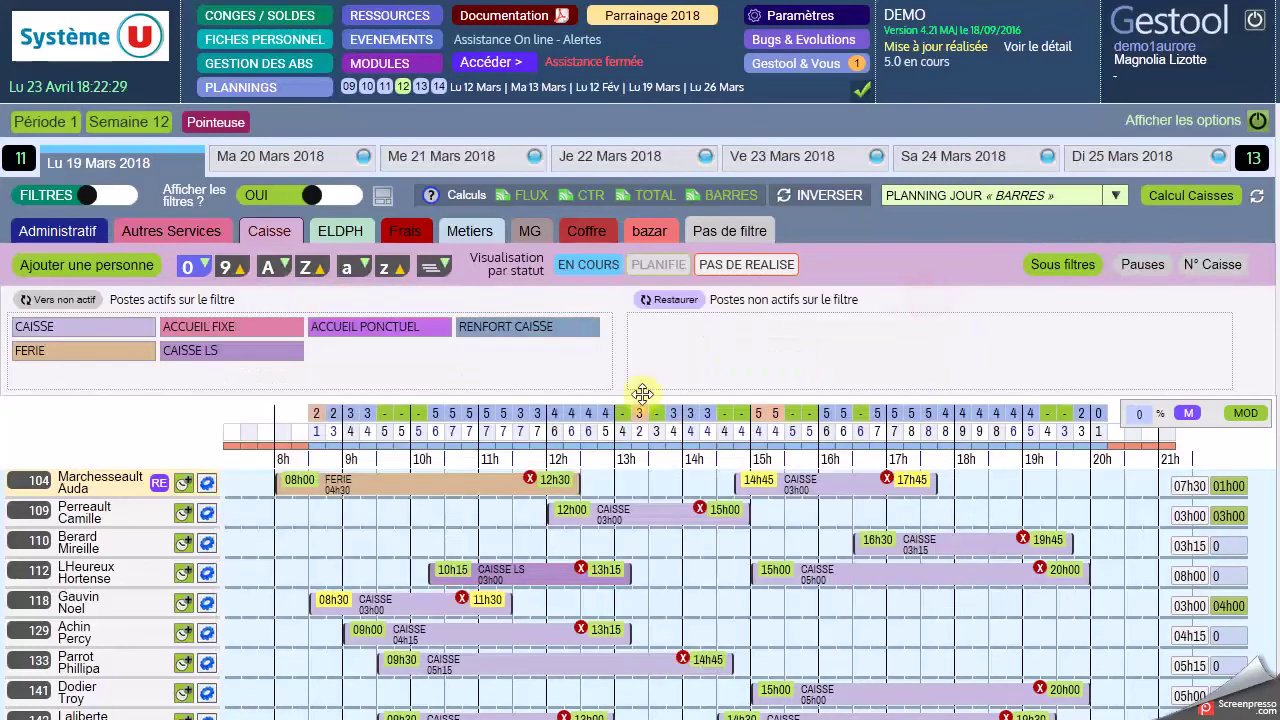
Add Accueil fixe and Autres services to the valid positions of the employee working the 12h00–15h00 Caisse shift.
click(73, 525)
drag(486, 374, 300, 352)
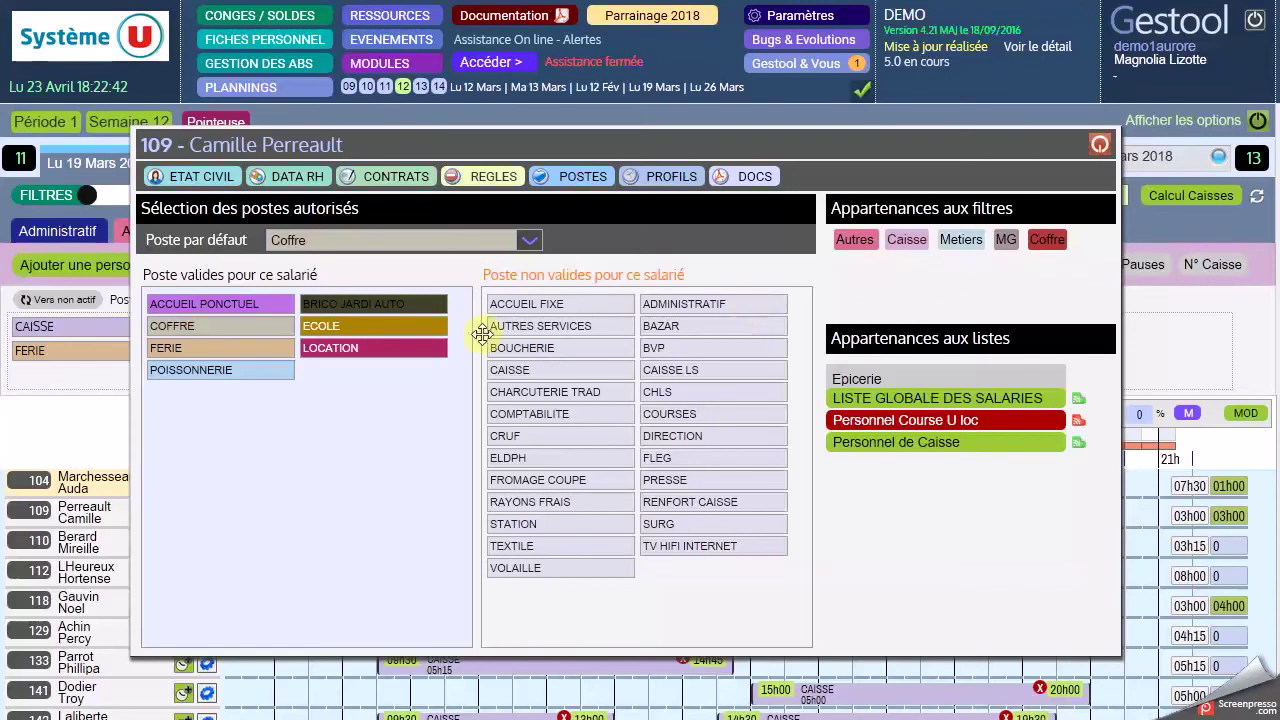
click(560, 304)
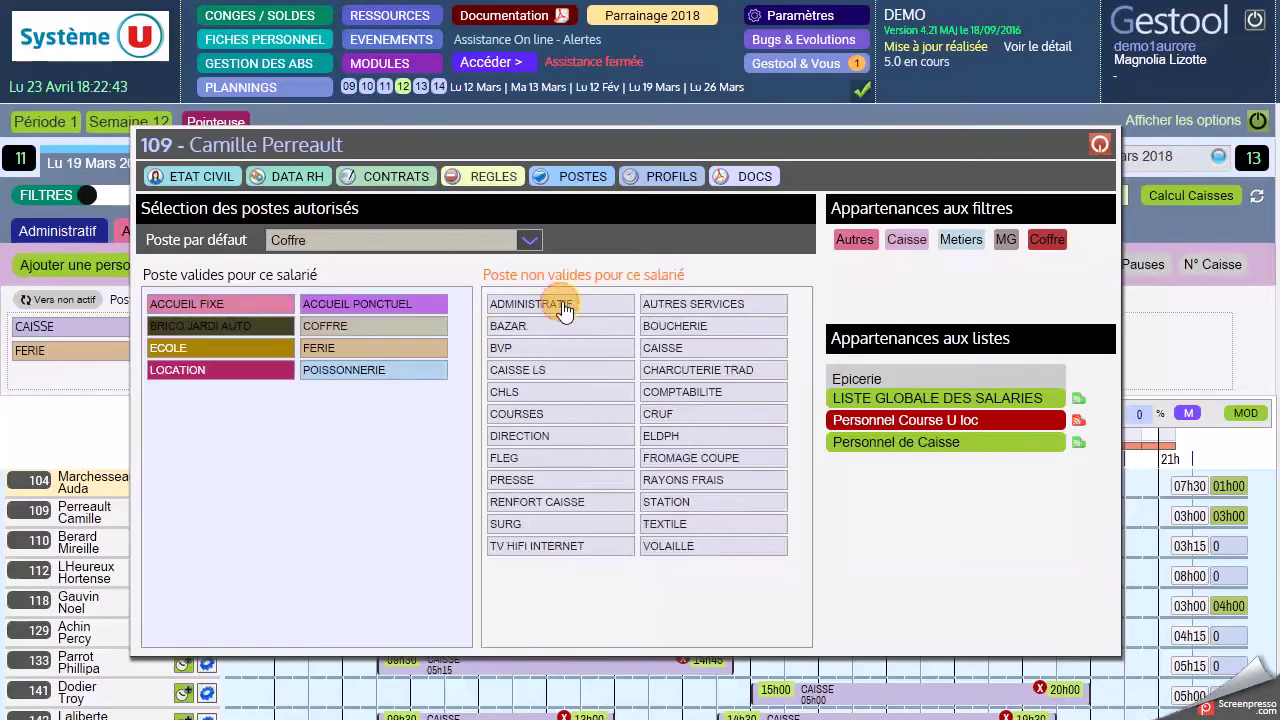
click(663, 310)
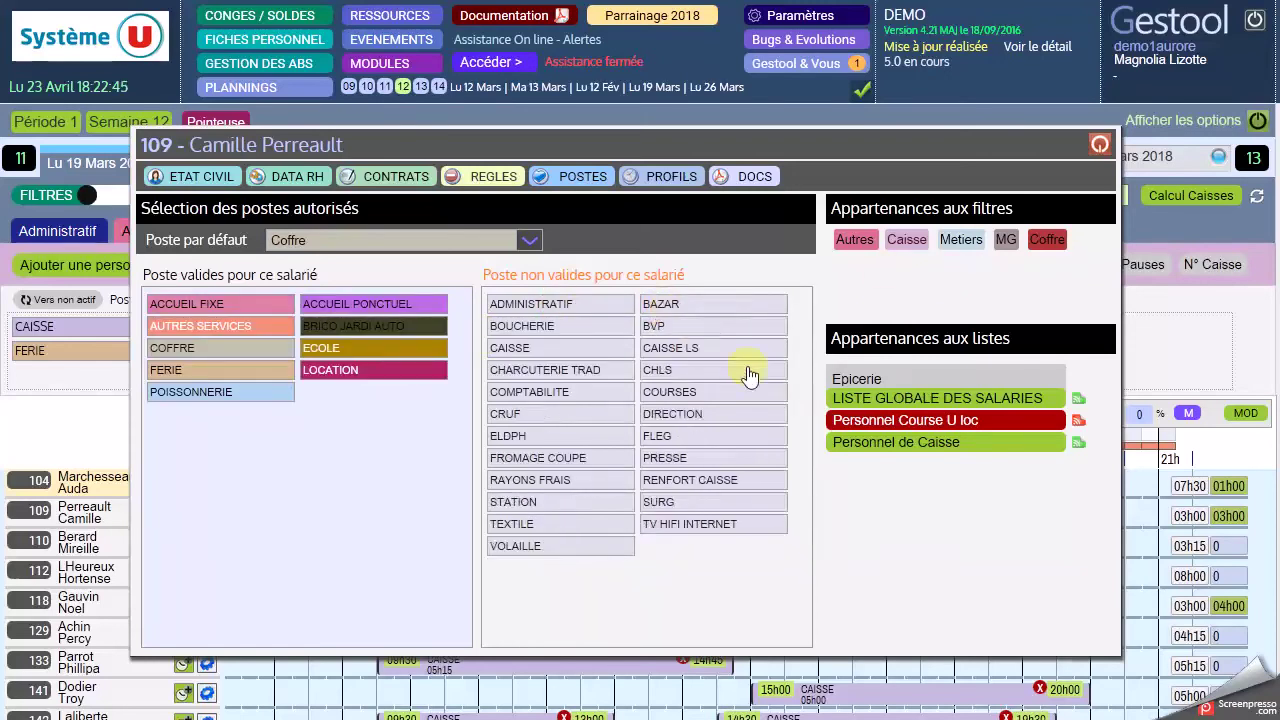
Switch off the employee's membership in the LISTE GLOBALE DES SALARIES and Personnel de Caisse lists.
click(862, 432)
click(862, 428)
click(862, 403)
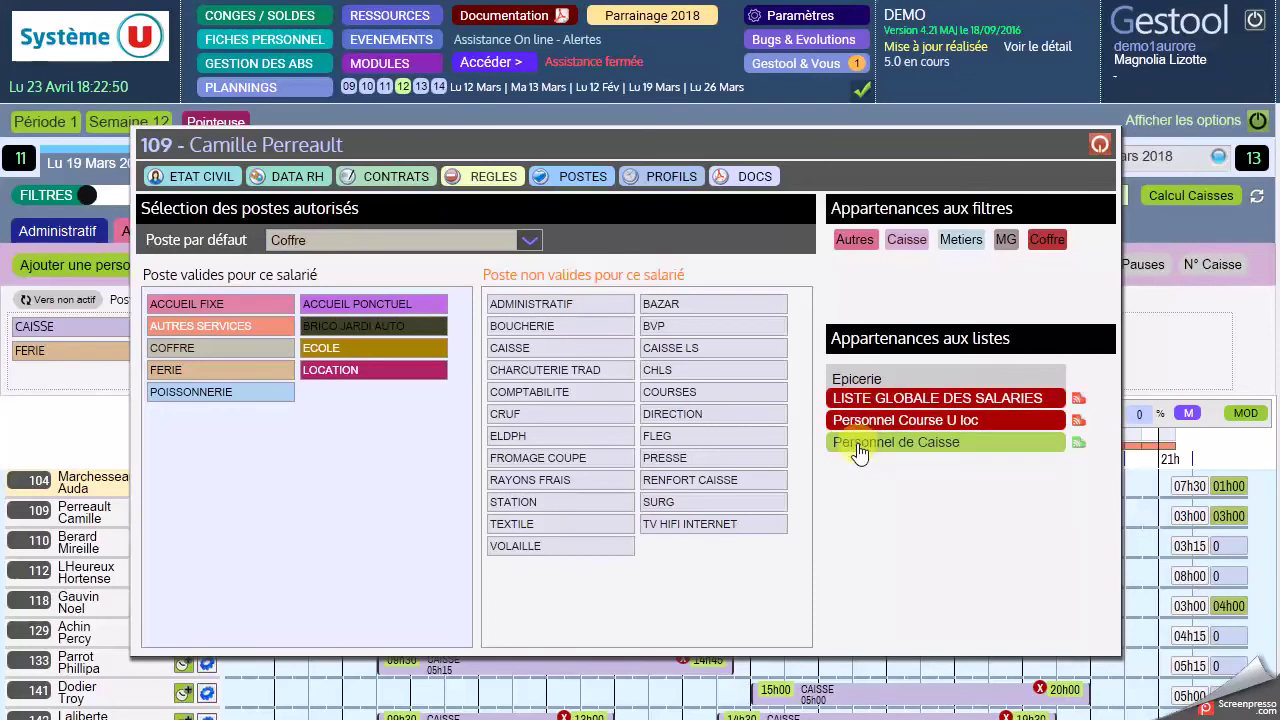
click(860, 446)
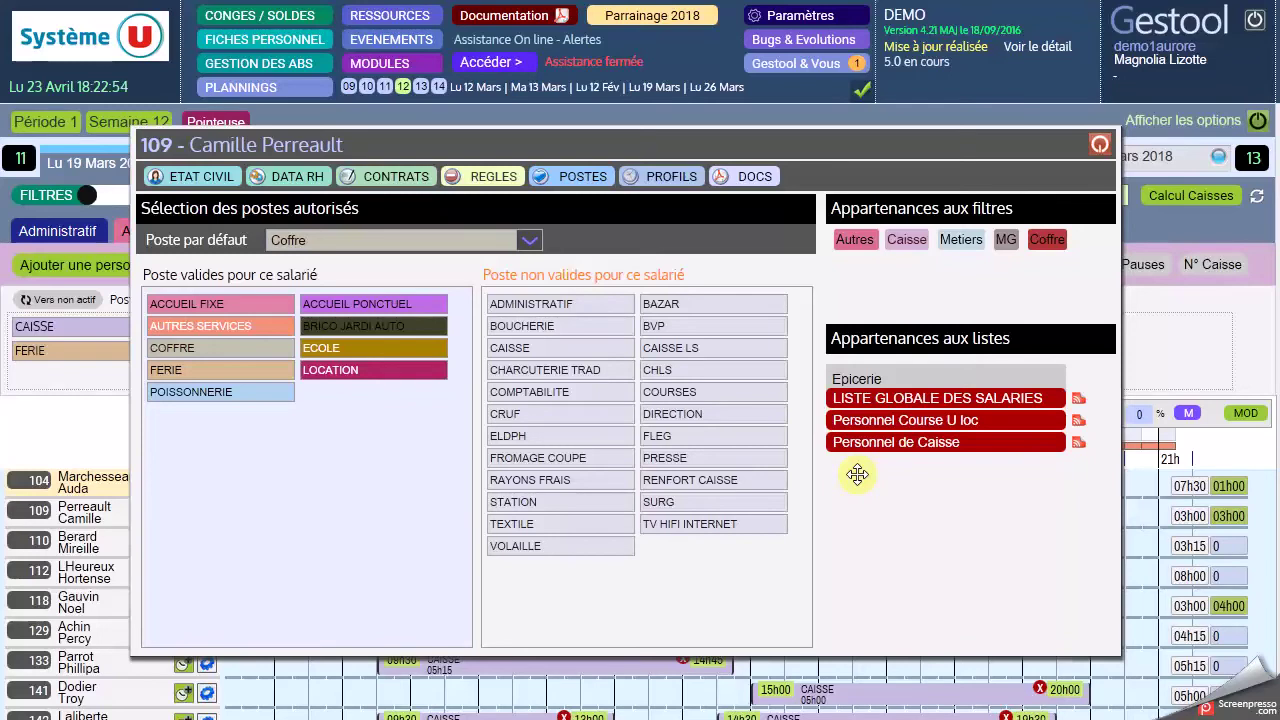
View the weekly schedule of Profil horaire 1 in the employee's time profiles.
click(684, 184)
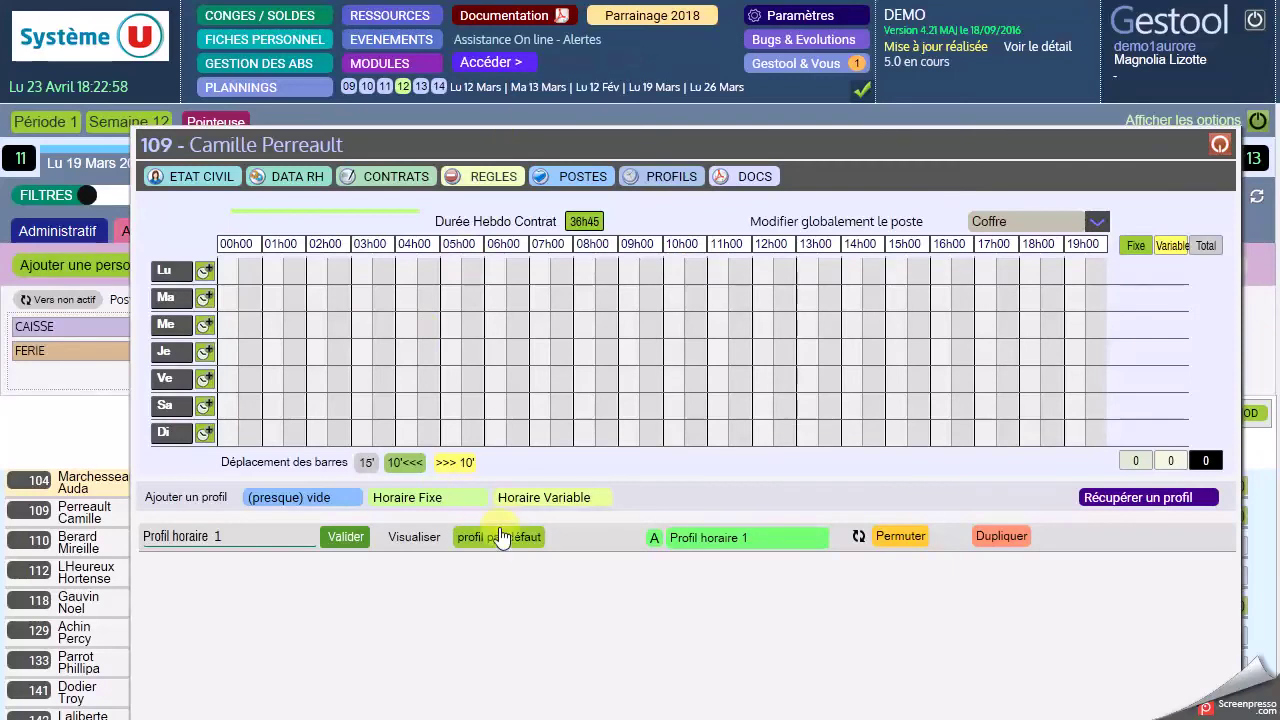
click(432, 537)
drag(623, 157, 718, 186)
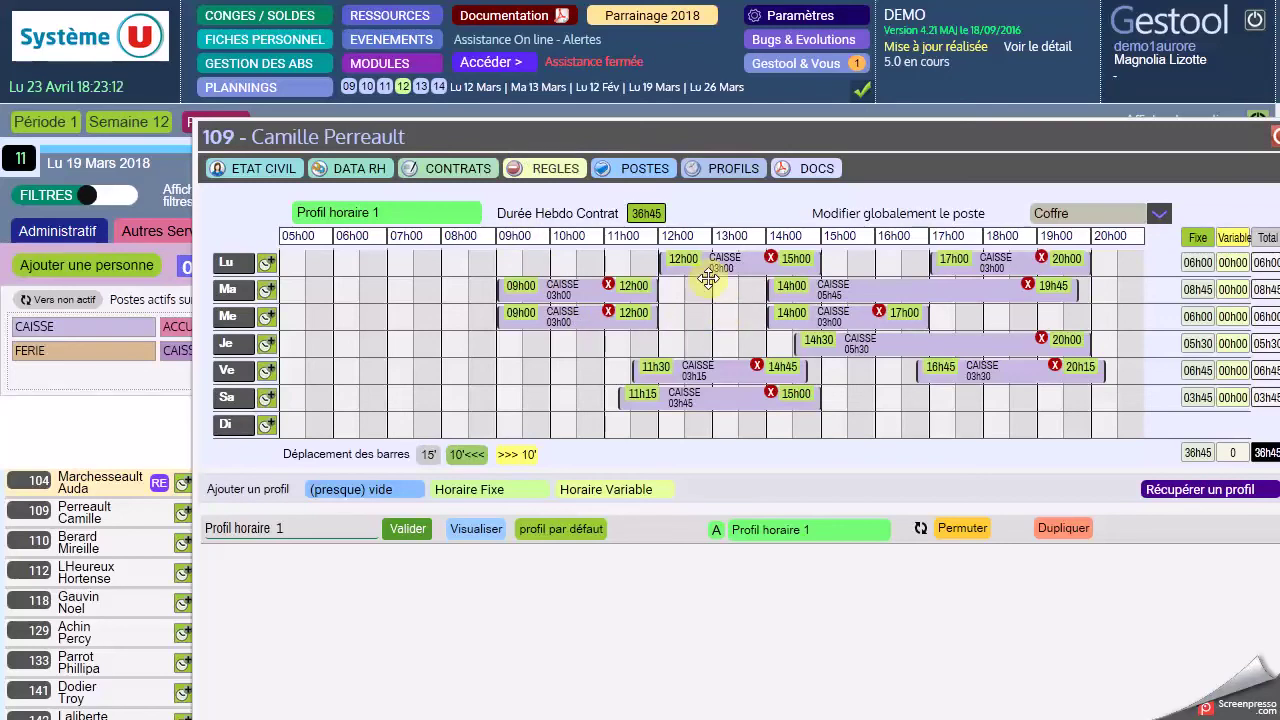
drag(700, 129, 656, 131)
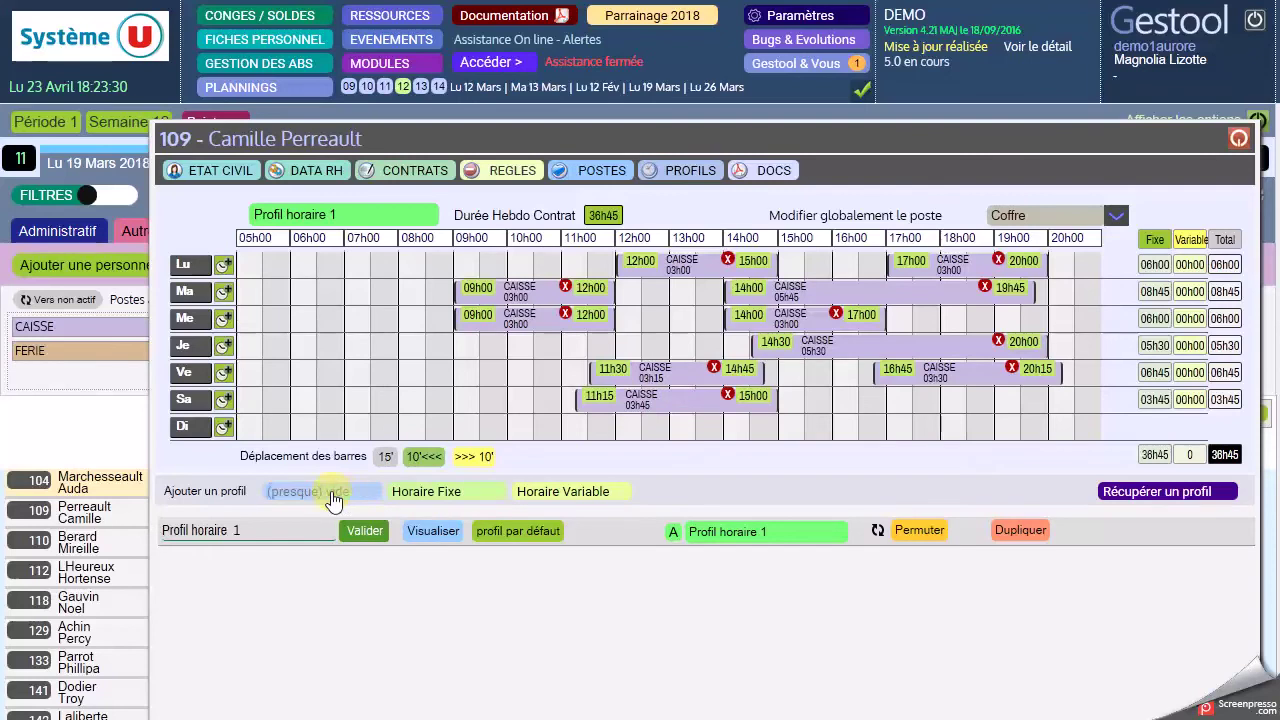
Add a fixed-hours profile and shift its Monday morning bar to 08h15–11h15 and its Tuesday morning bar to 08h30–11h30.
click(418, 492)
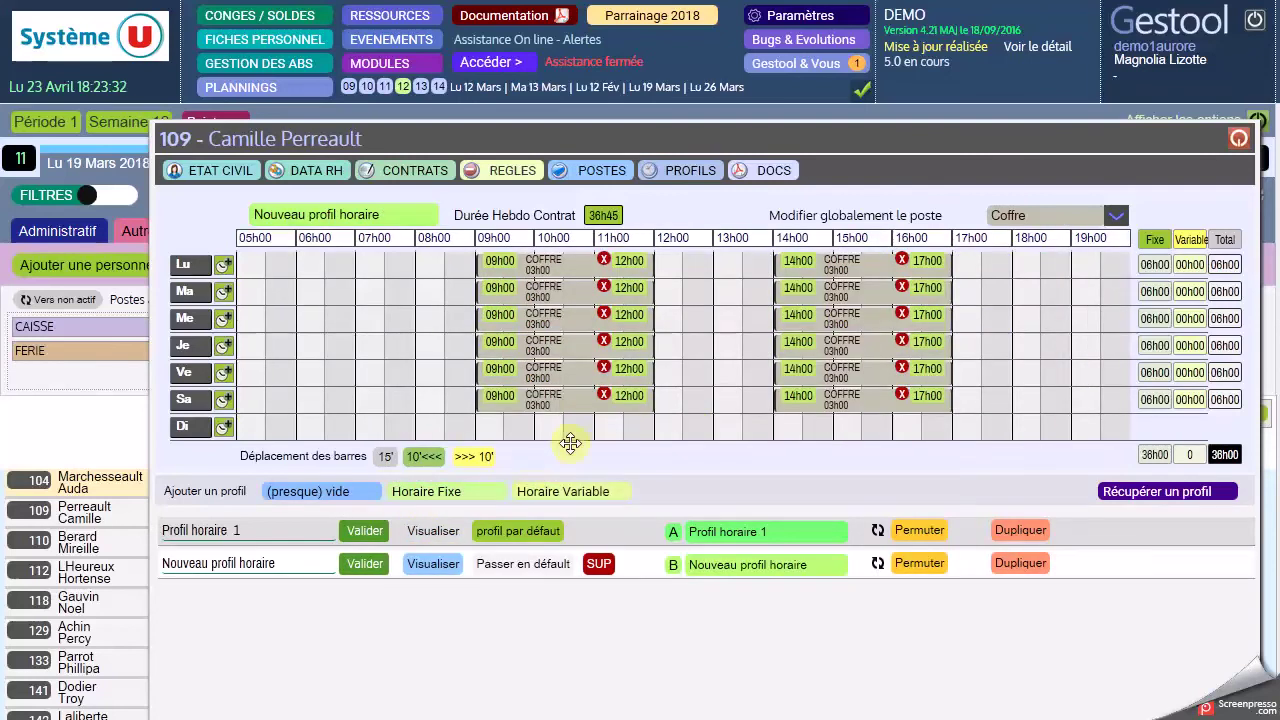
drag(612, 265, 541, 290)
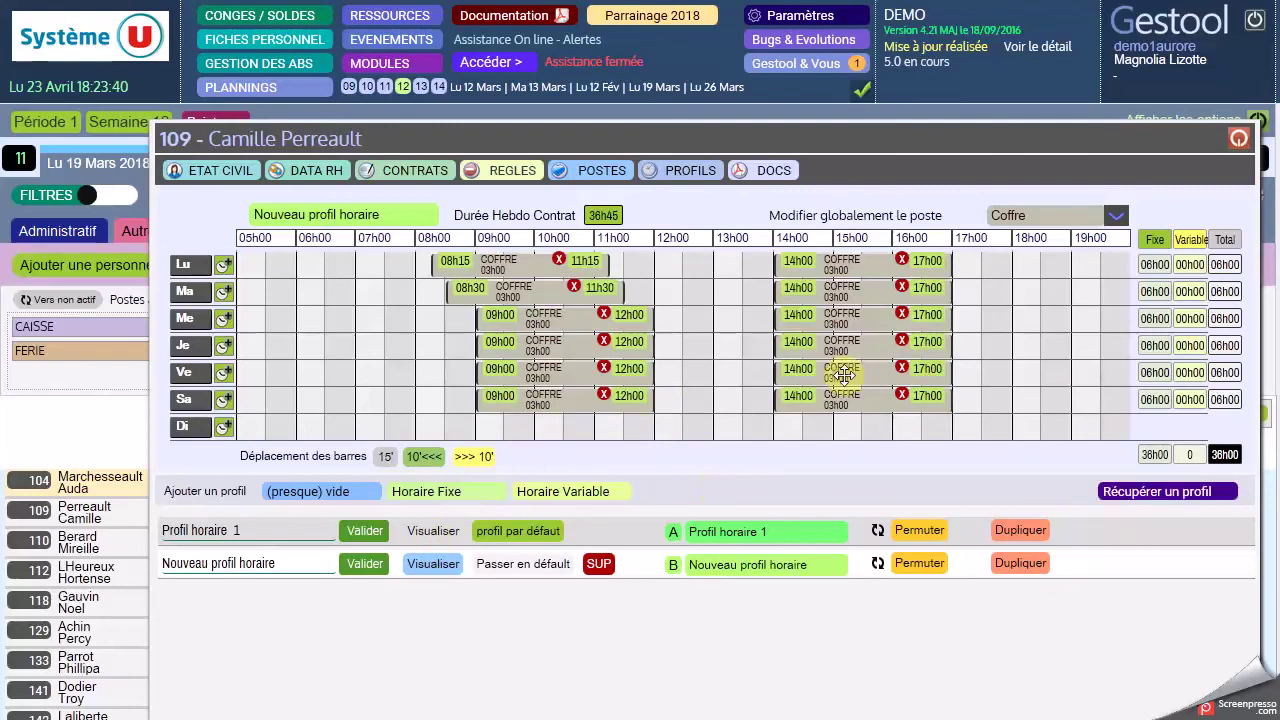
Change the Tuesday and Wednesday 14h00–17h00 shifts of the new profile to Accueil fixe.
click(873, 293)
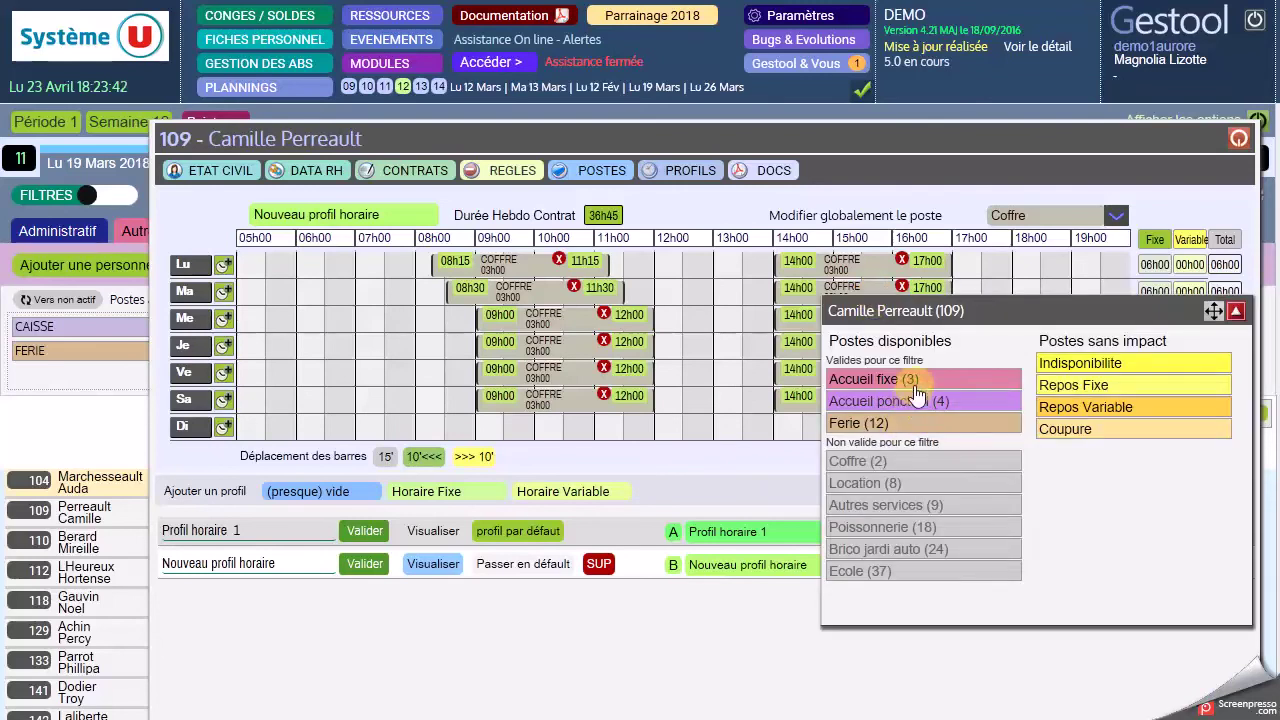
click(916, 380)
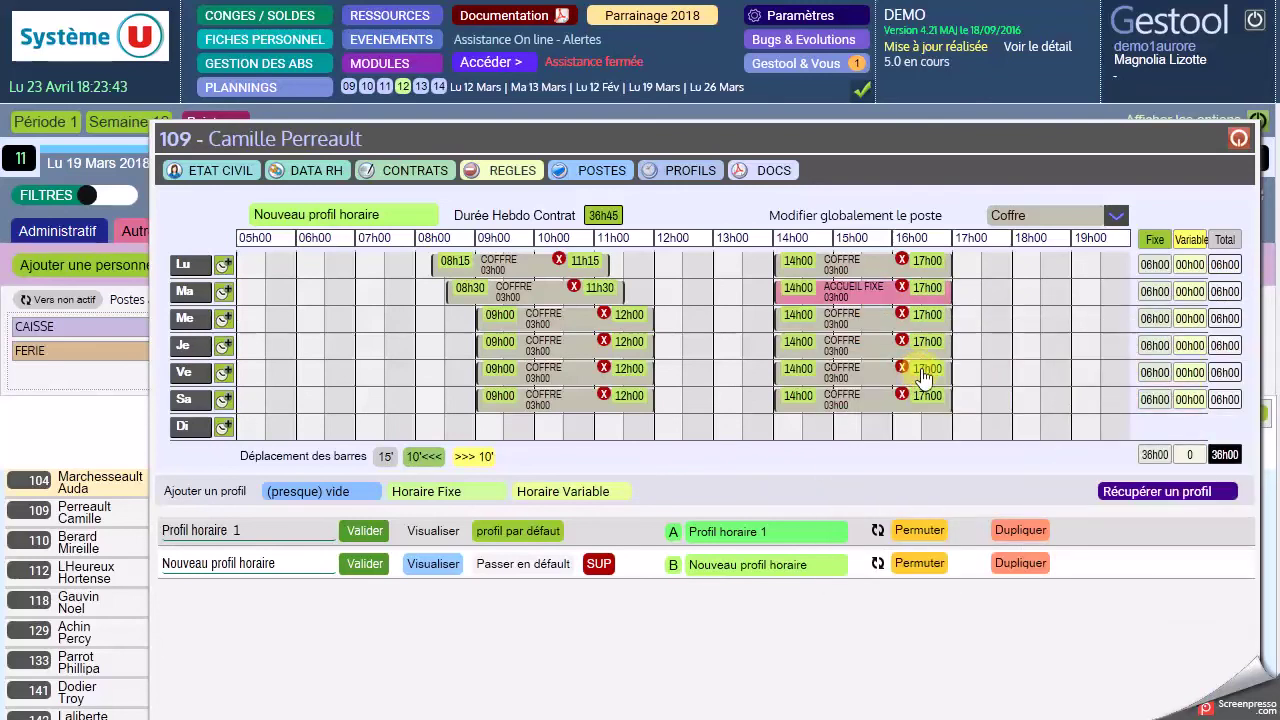
click(862, 320)
click(900, 406)
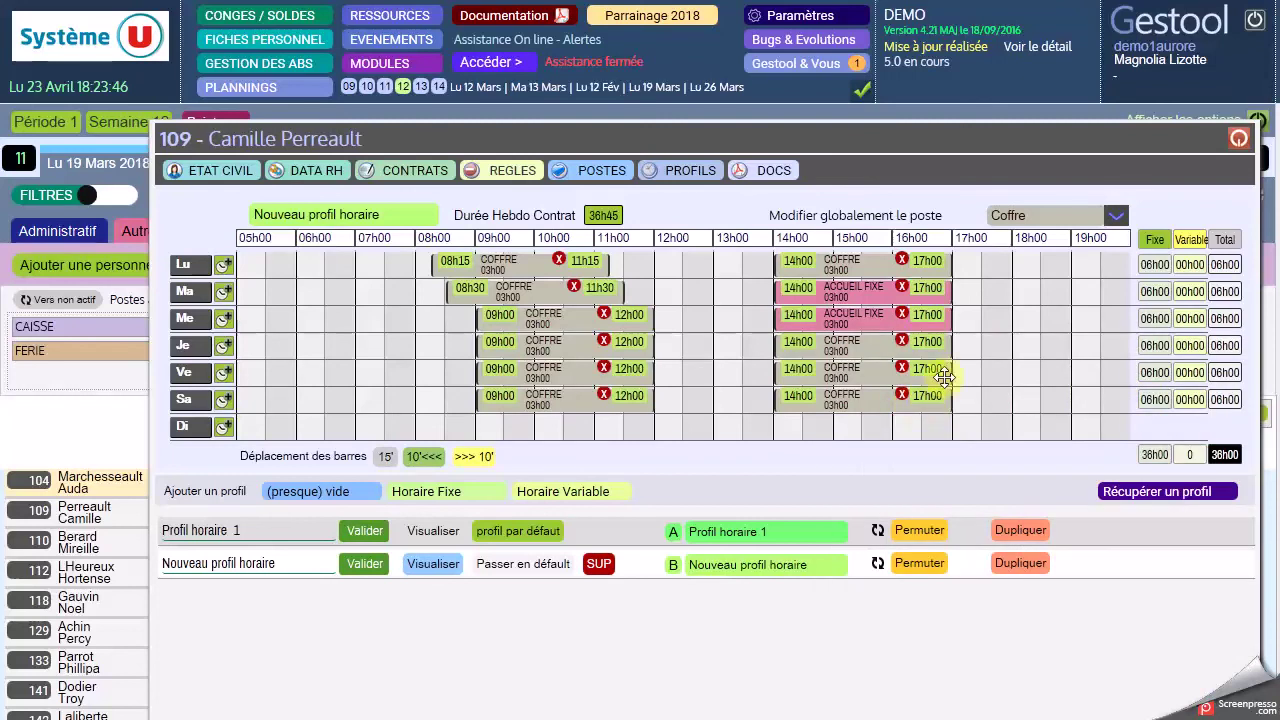
Move all shifts of the new profile 15 minutes earlier, and close the employee record.
click(424, 457)
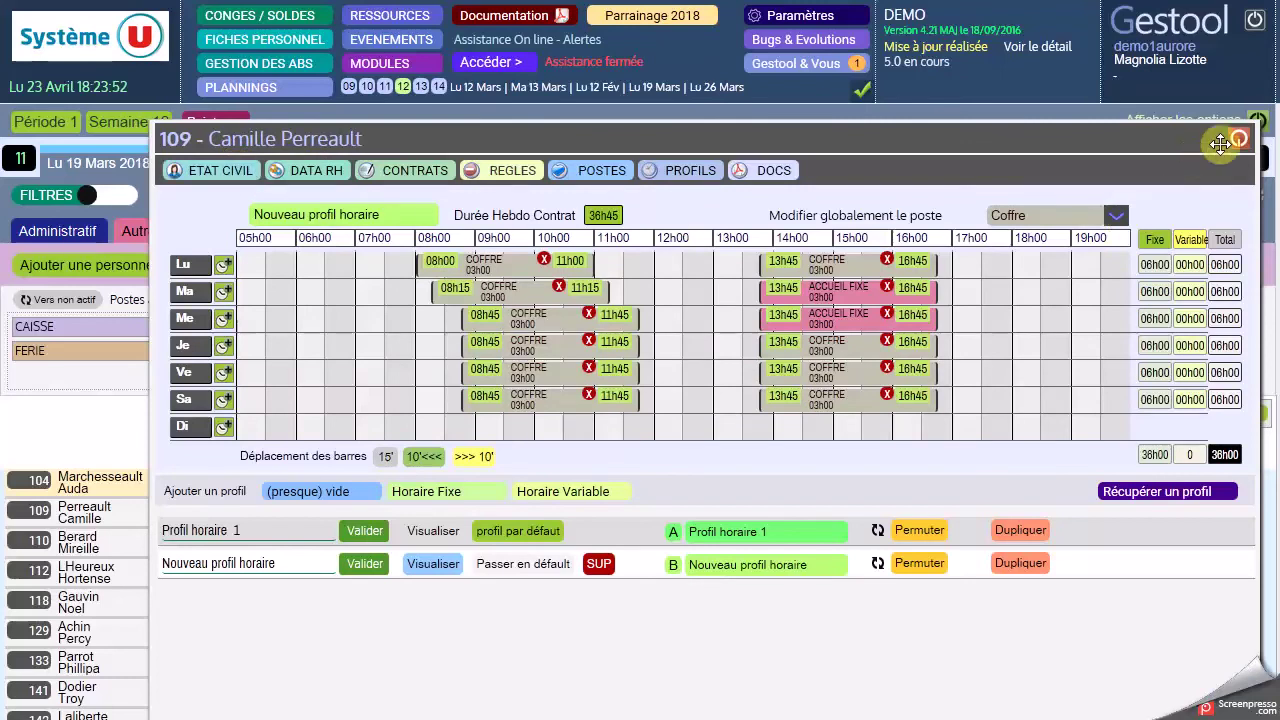
click(1240, 143)
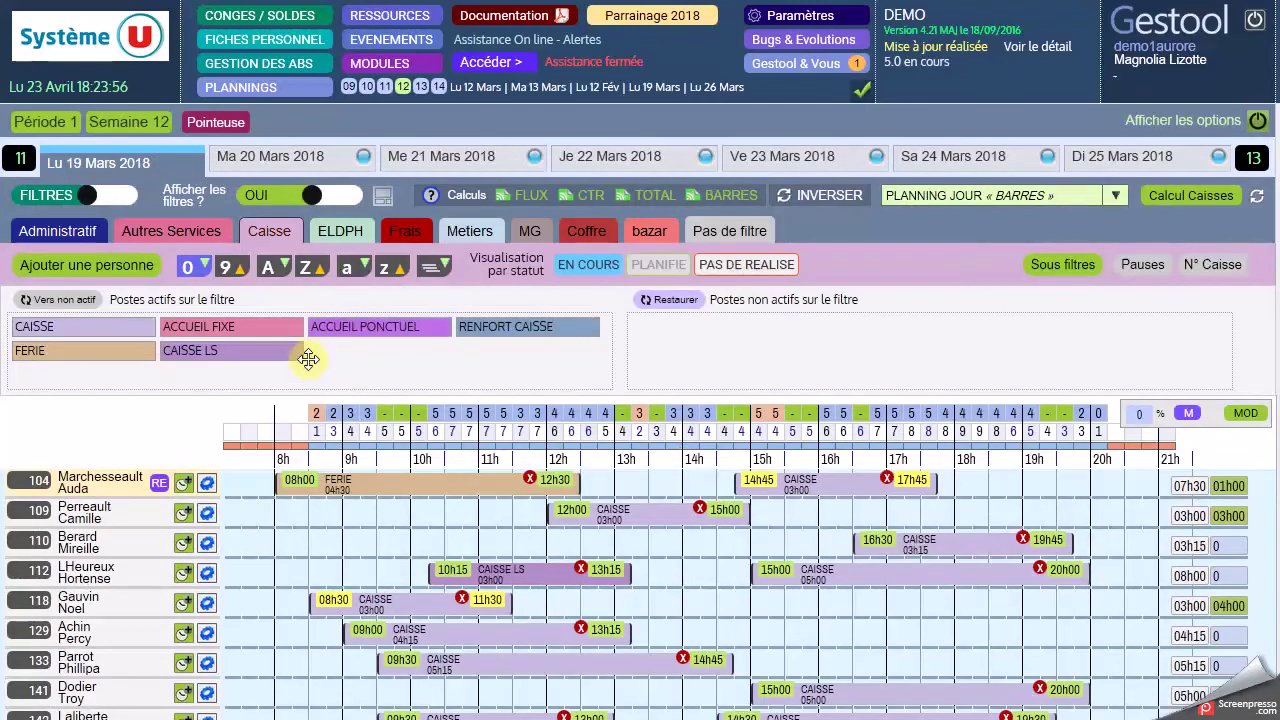
scroll(366, 394, down, 3)
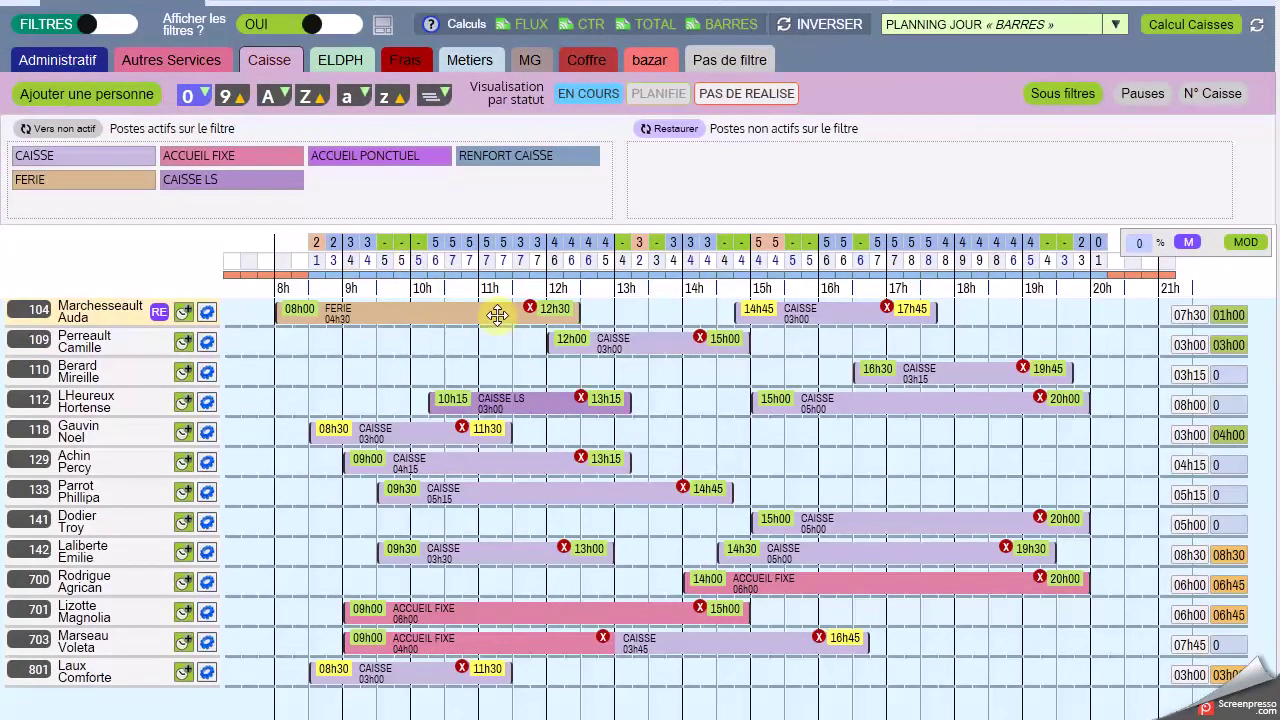
scroll(500, 310, up, 3)
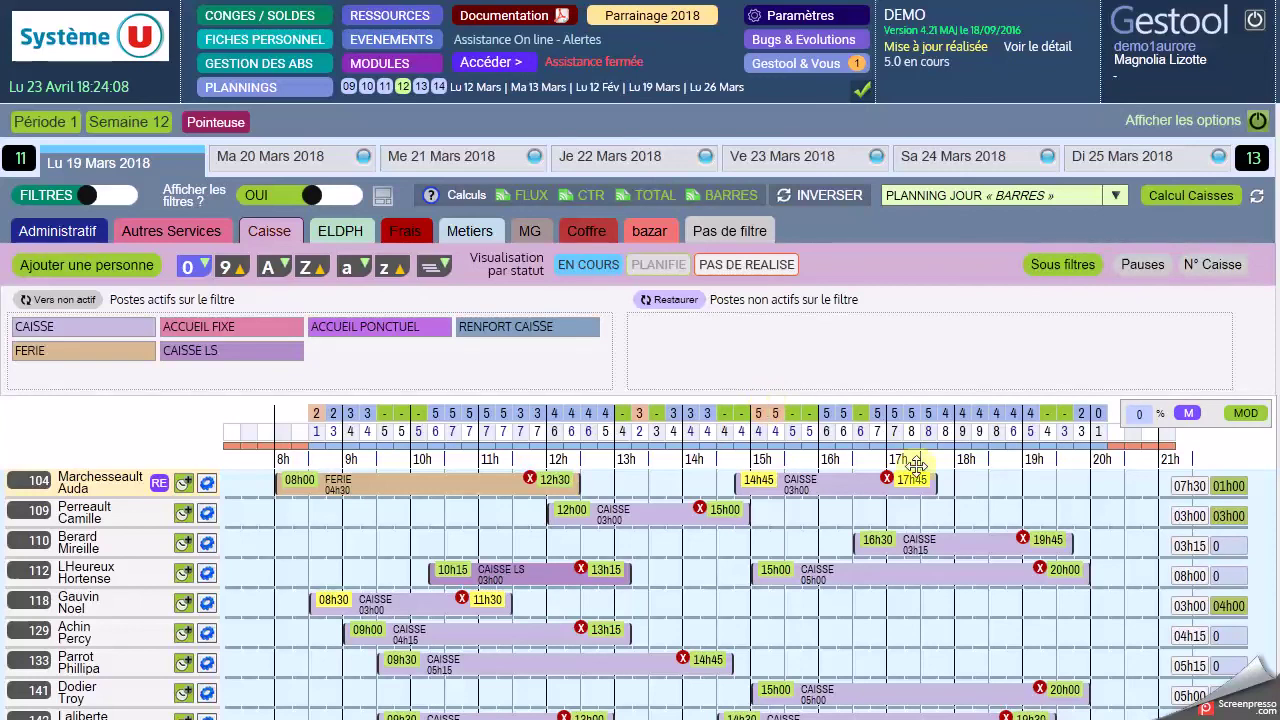
scroll(918, 497, down, 3)
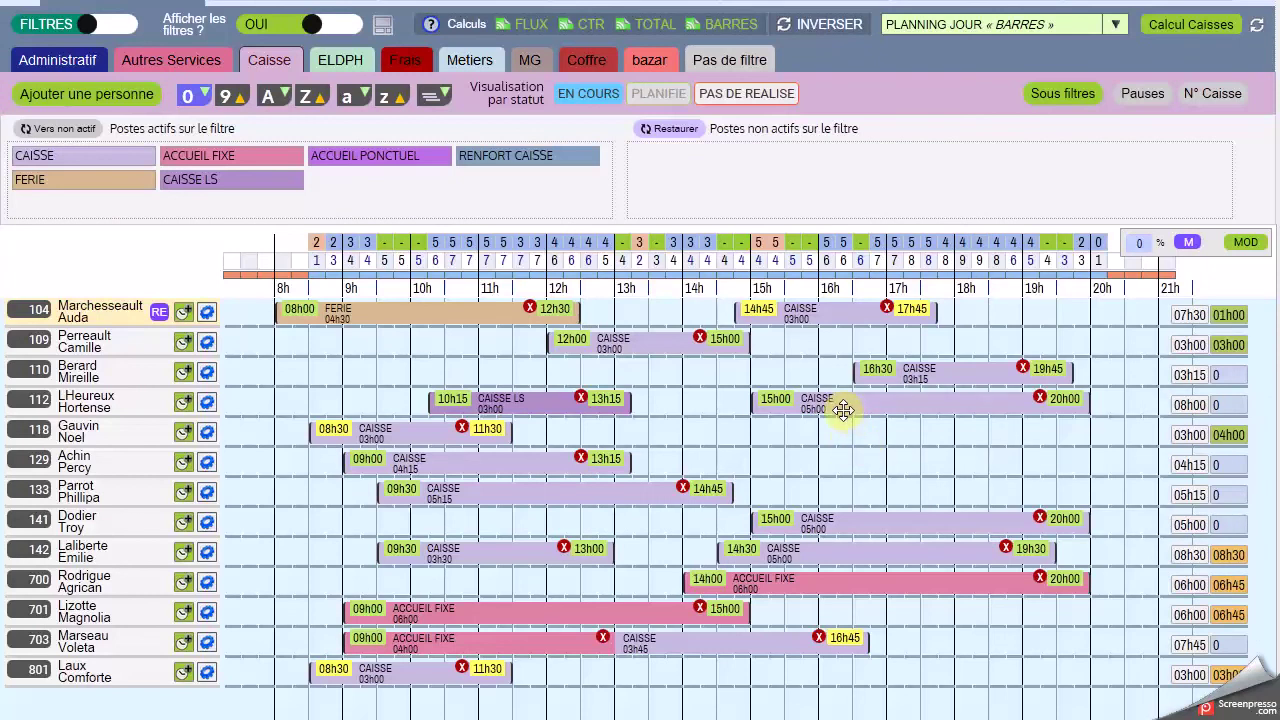
scroll(828, 429, up, 3)
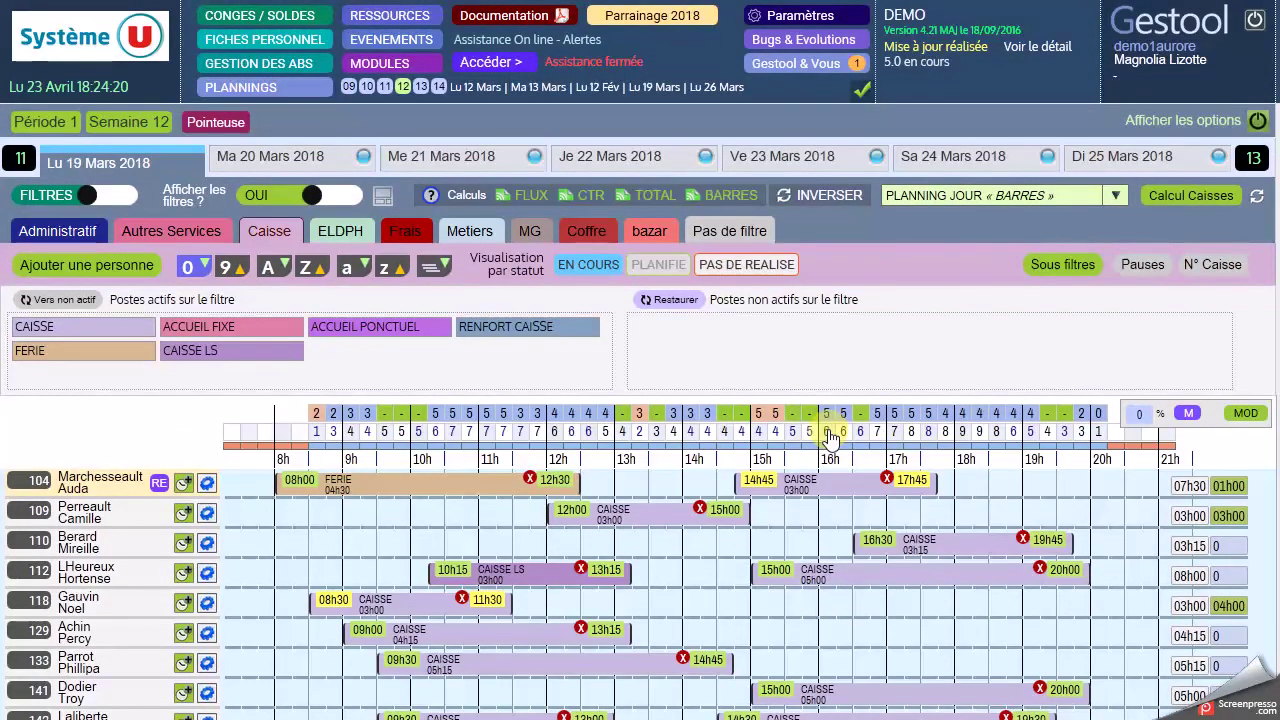